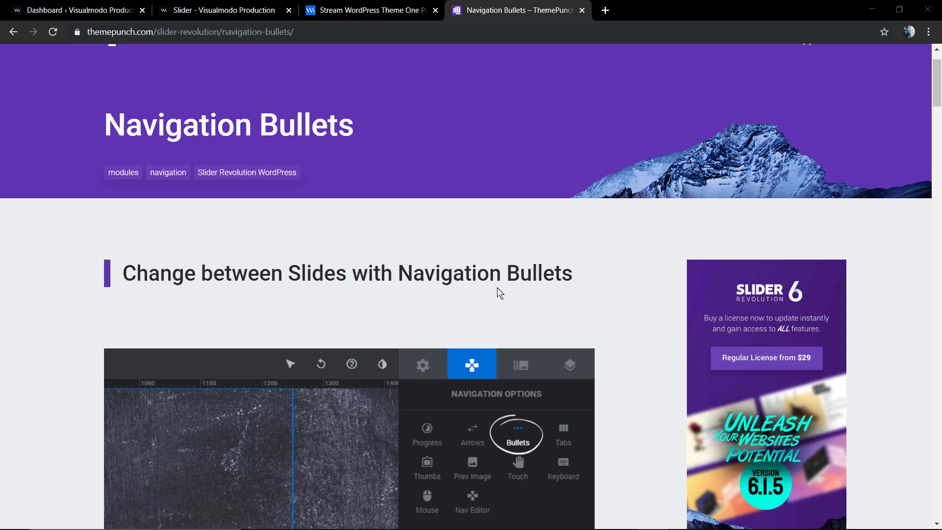
Open the live Slider page and cycle its arrows between the 'Import Layer' and 'New Layer' slides.
left_click(348, 19)
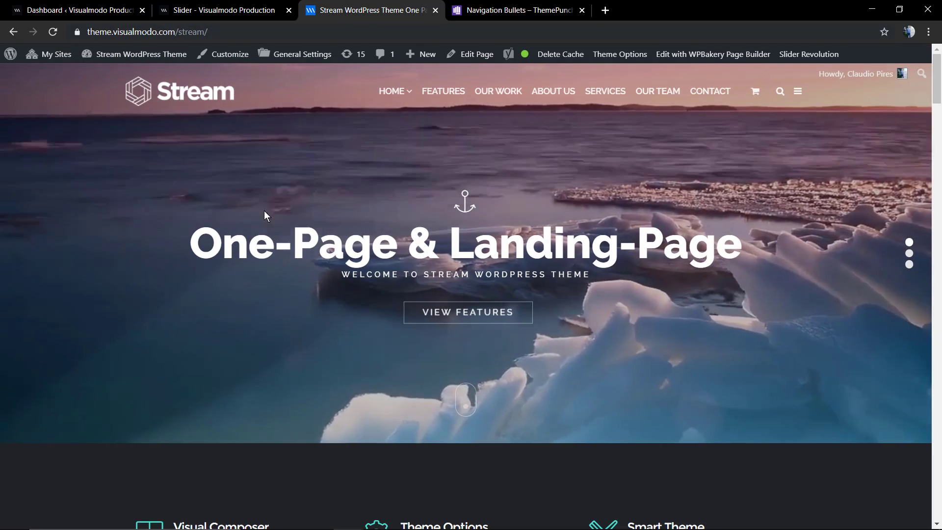
left_click(211, 10)
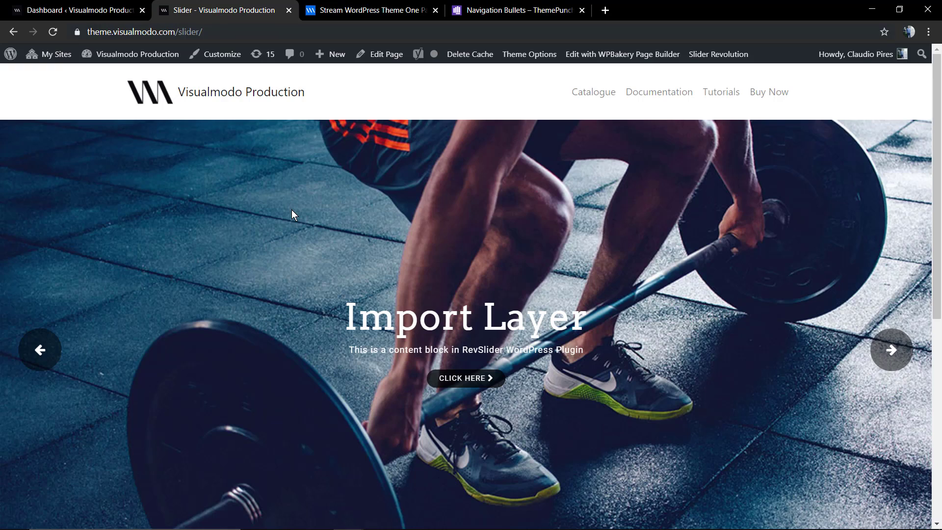
scroll(292, 214, "down", 2)
scroll(283, 216, "up", 2)
scroll(284, 220, "down", 2)
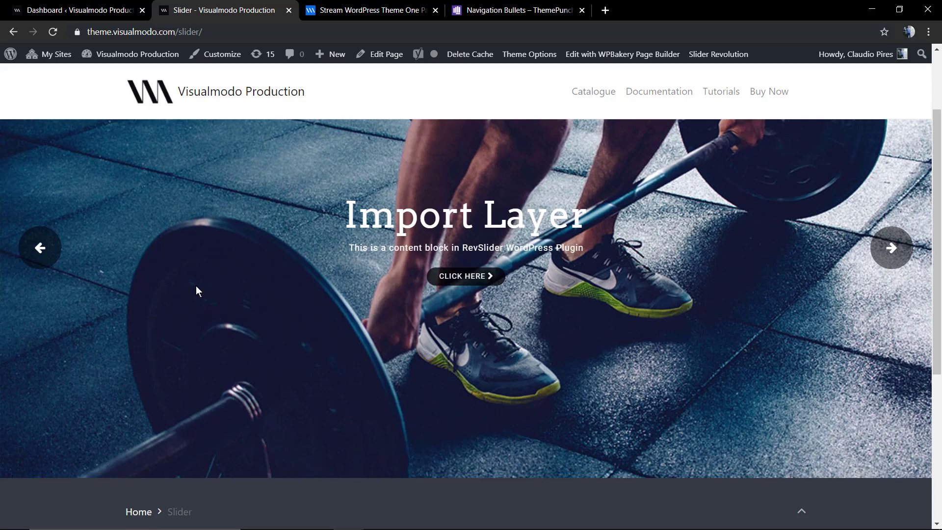
left_click(40, 249)
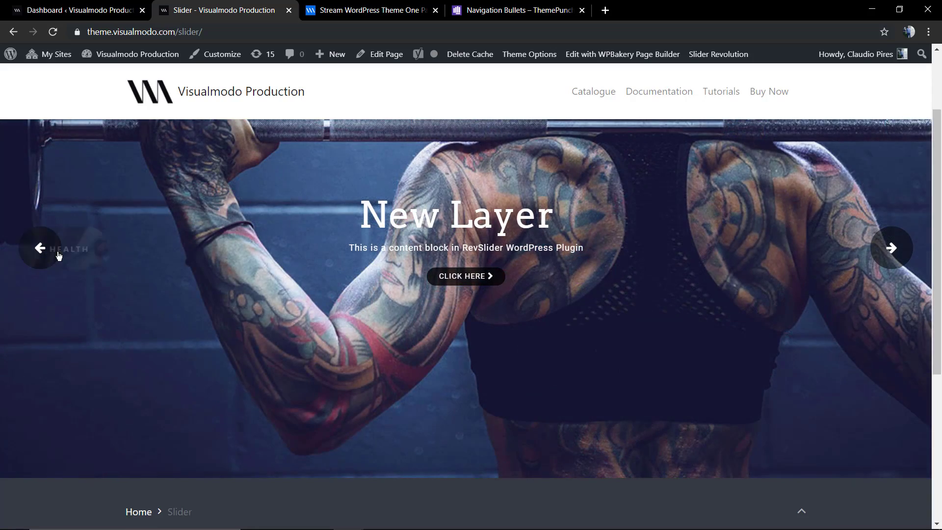
left_click(49, 248)
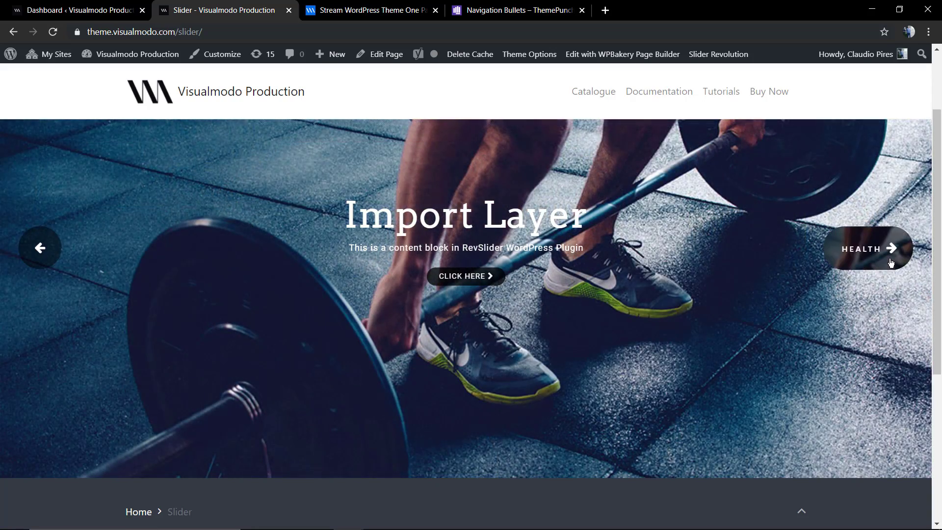
left_click(889, 265)
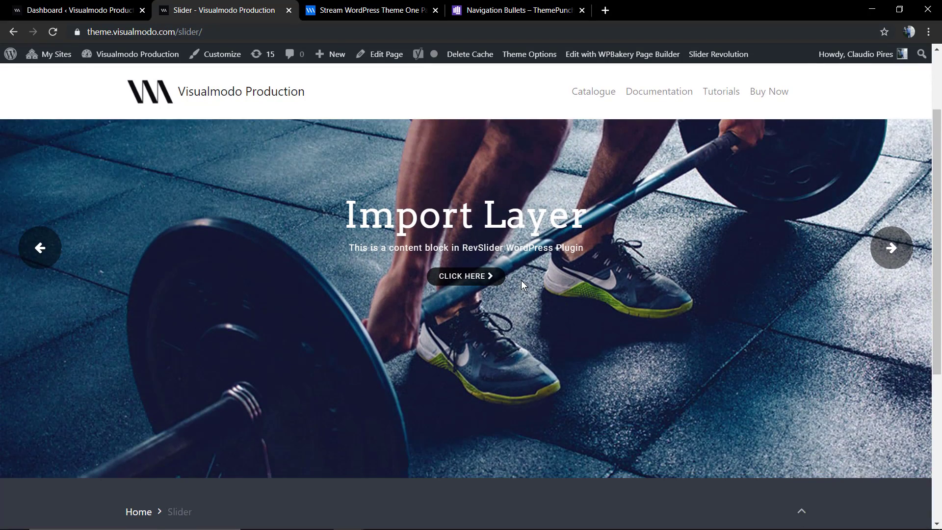
scroll(521, 280, "up", 2)
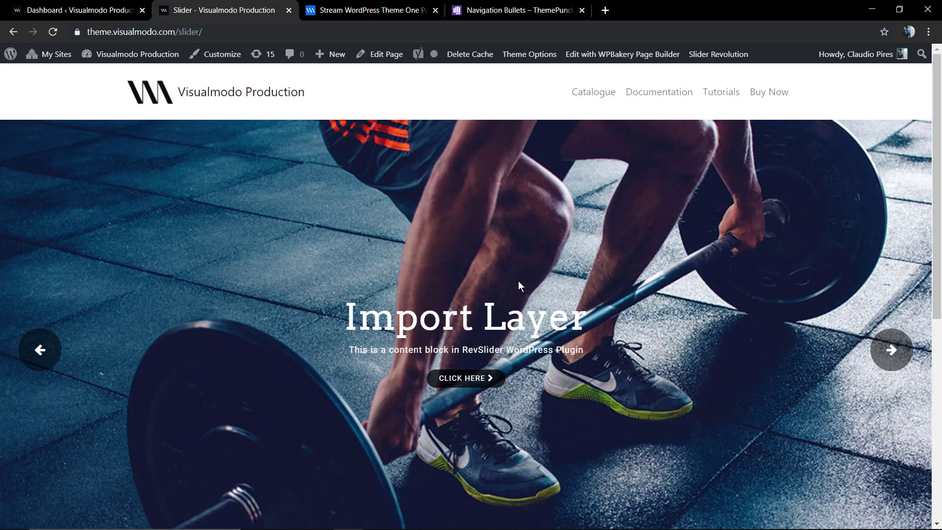
Set the Slider page's Overlay Navigation to Light Colors and update the page.
left_click(386, 61)
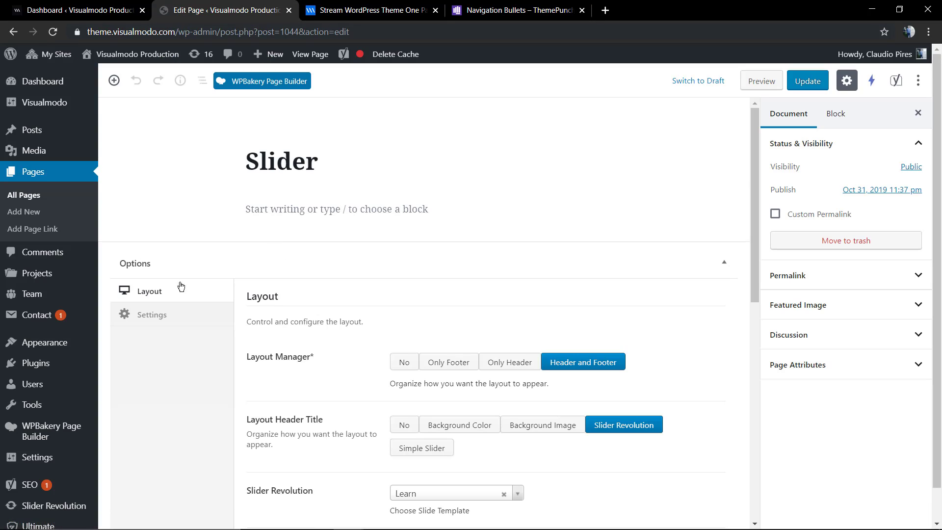
left_click(168, 310)
left_click(531, 362)
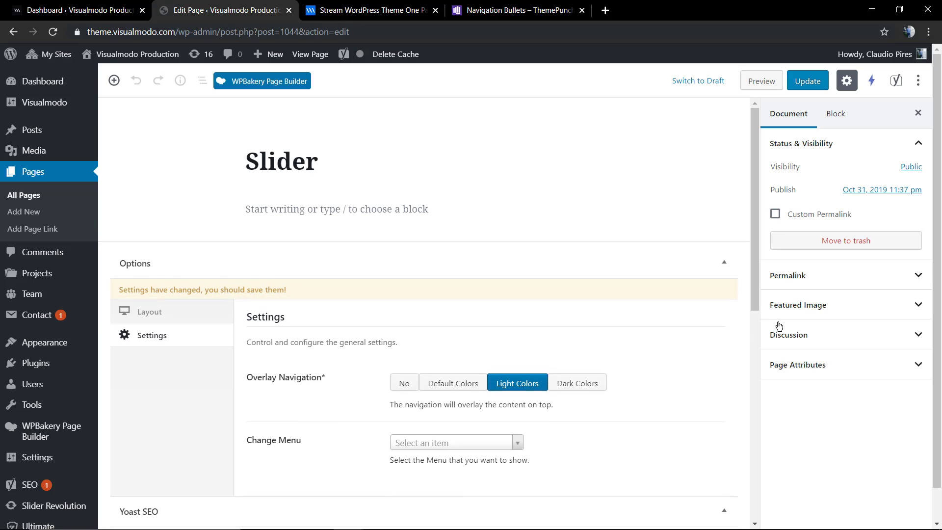
left_click(820, 77)
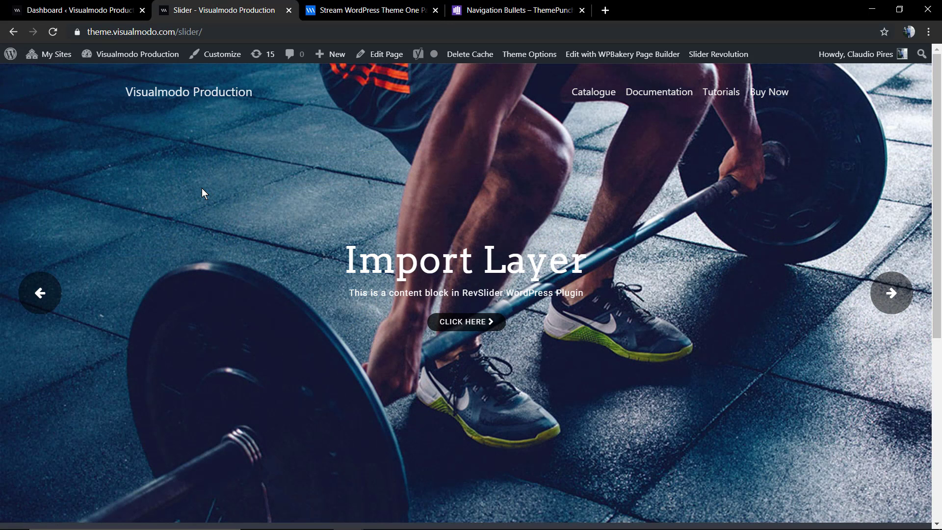
From the WordPress dashboard, open the Slider Revolution modules overview.
left_click(79, 9)
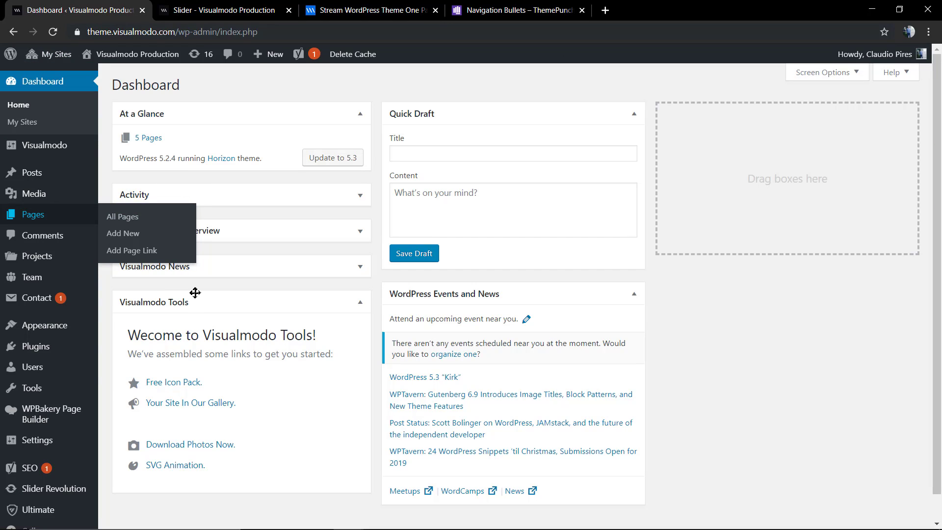
scroll(47, 449, "down", 1)
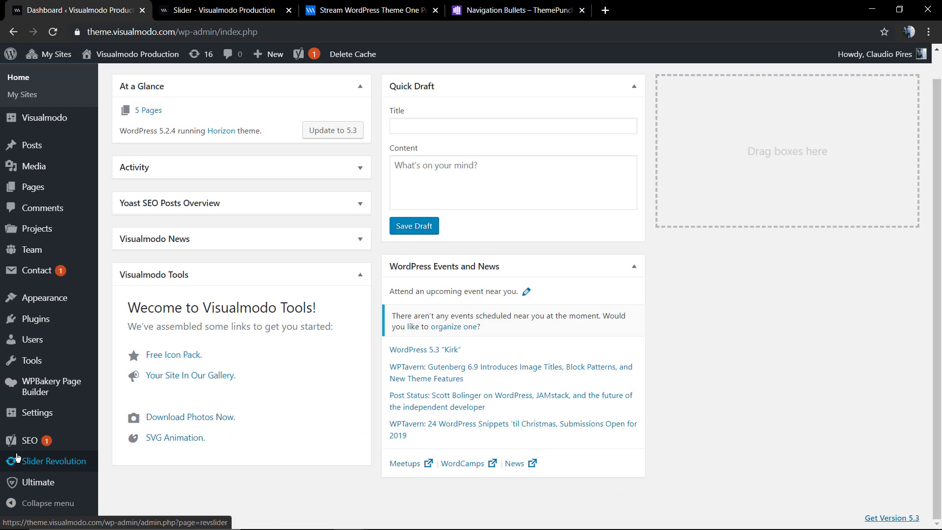
left_click(17, 456)
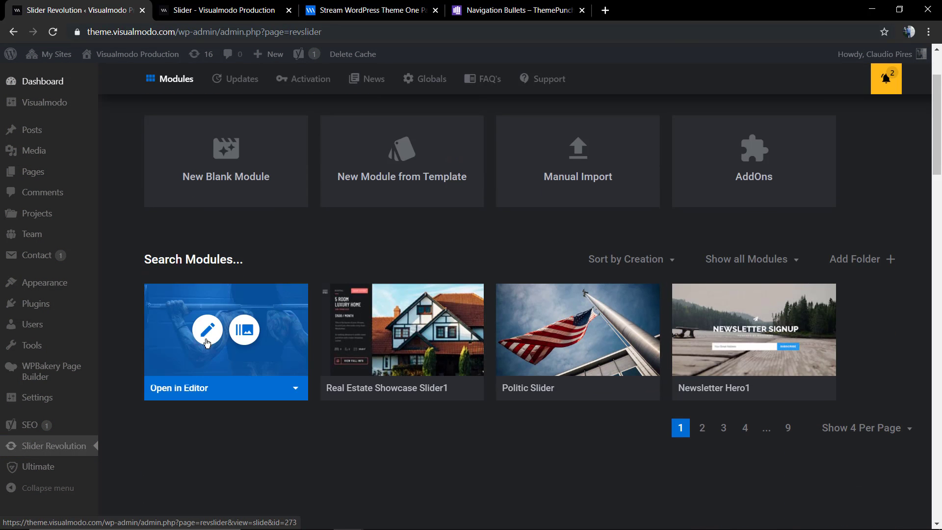
Change the Learn module's New Layer heading to 'Navigation Bullets' and save the Sport slide.
left_click(199, 337)
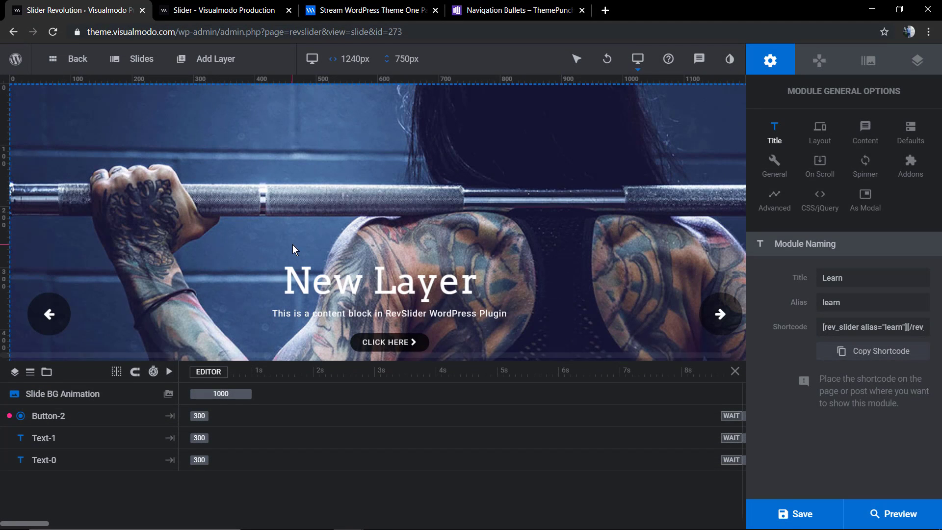
scroll(293, 246, "down", 3)
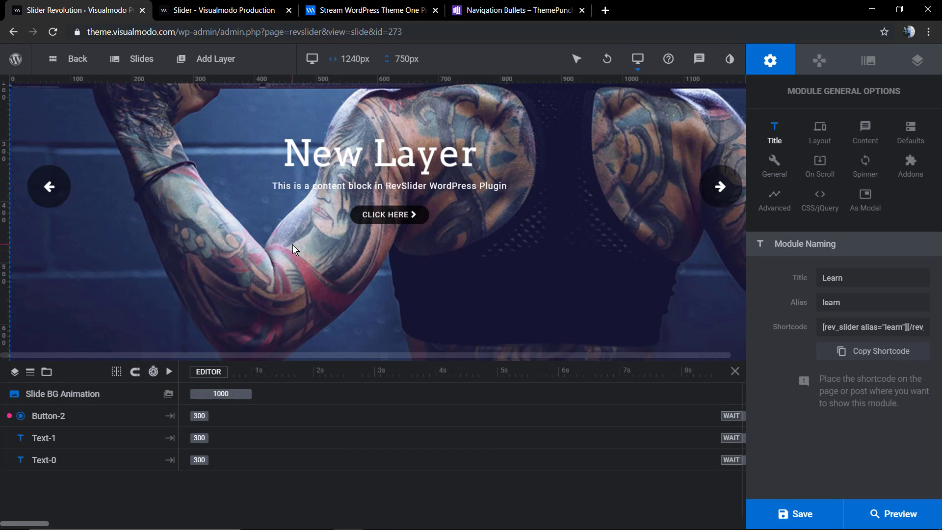
left_click(384, 159)
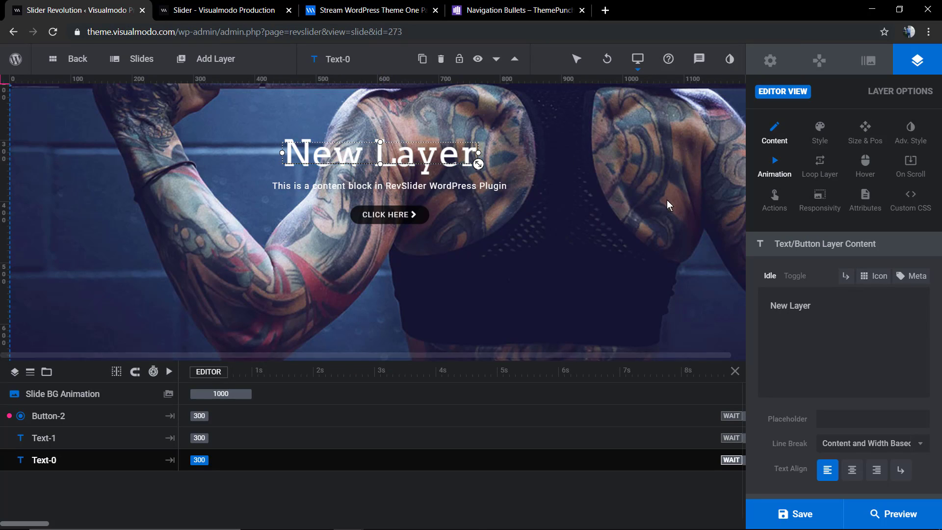
triple_click(800, 306)
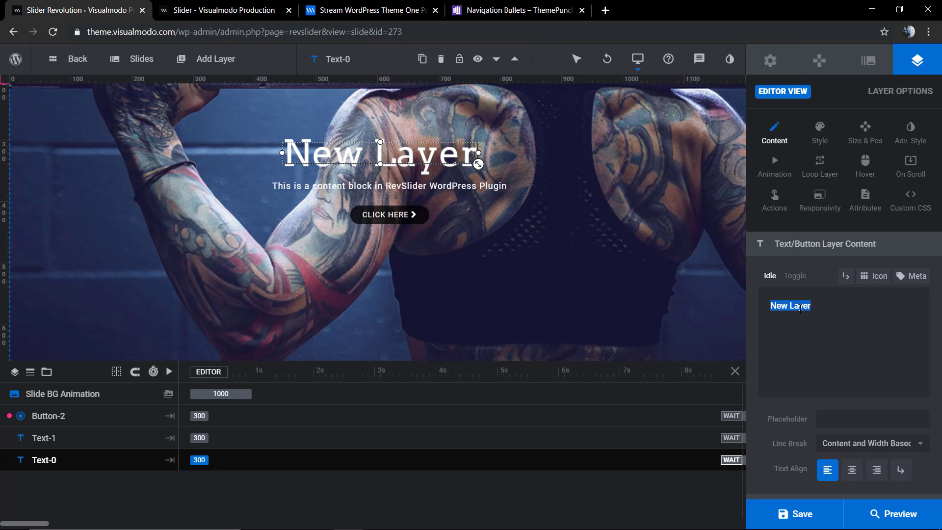
type("N")
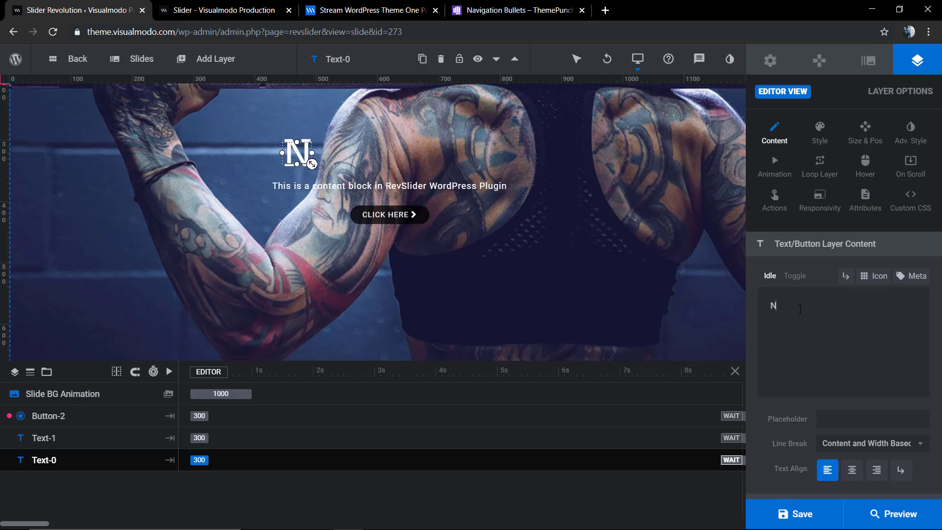
type("avigation Bullets")
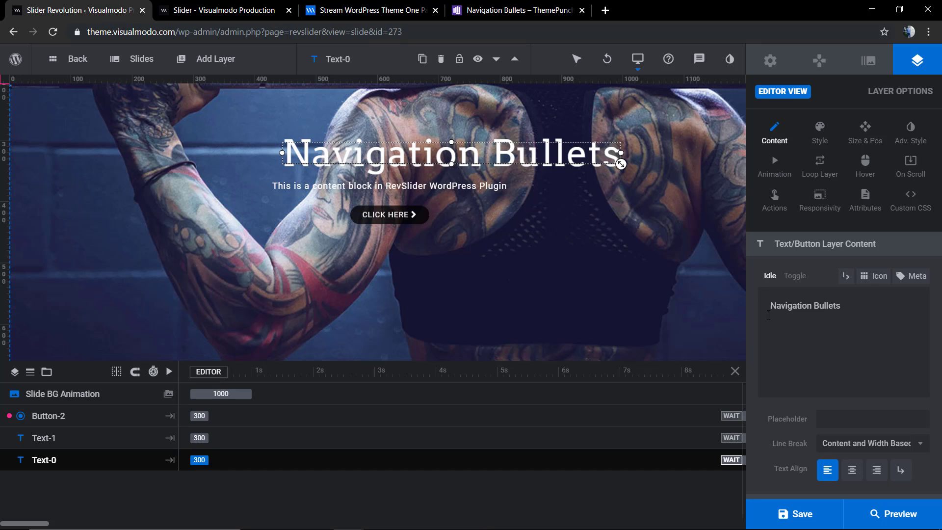
left_click(840, 135)
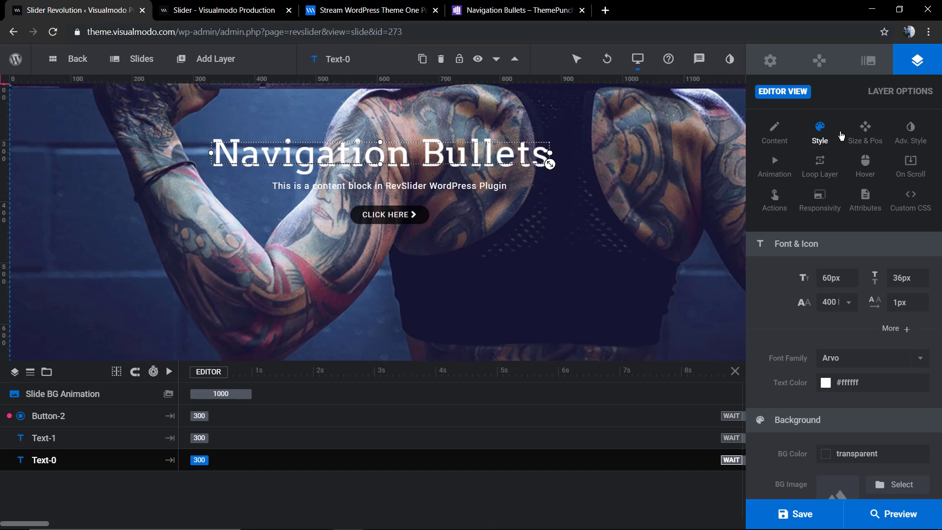
left_click(791, 512)
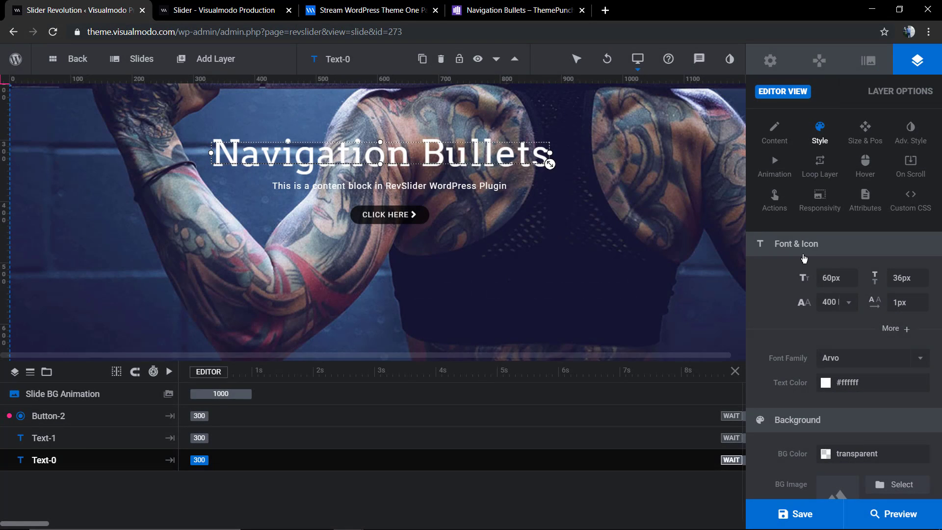
Turn arrow navigation off and Hesperiden bullet navigation on, positioned bottom centre.
left_click(781, 59)
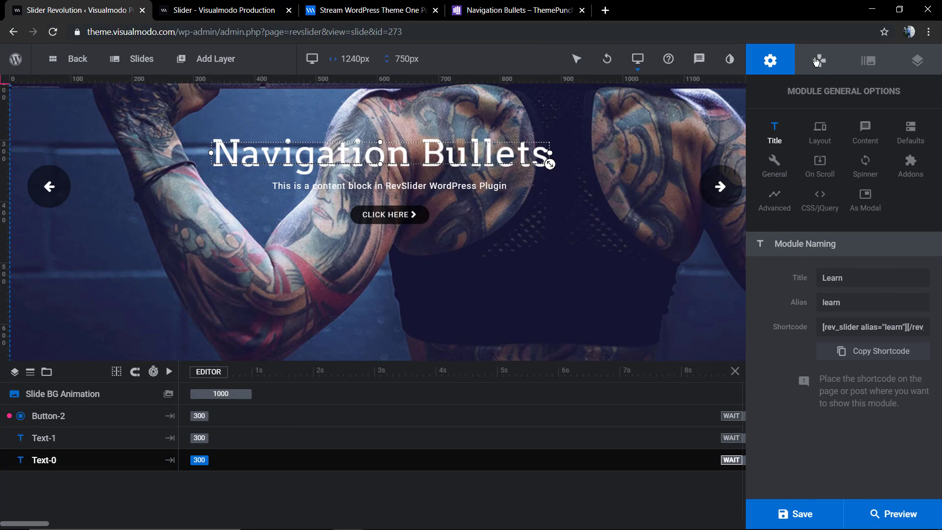
left_click(819, 61)
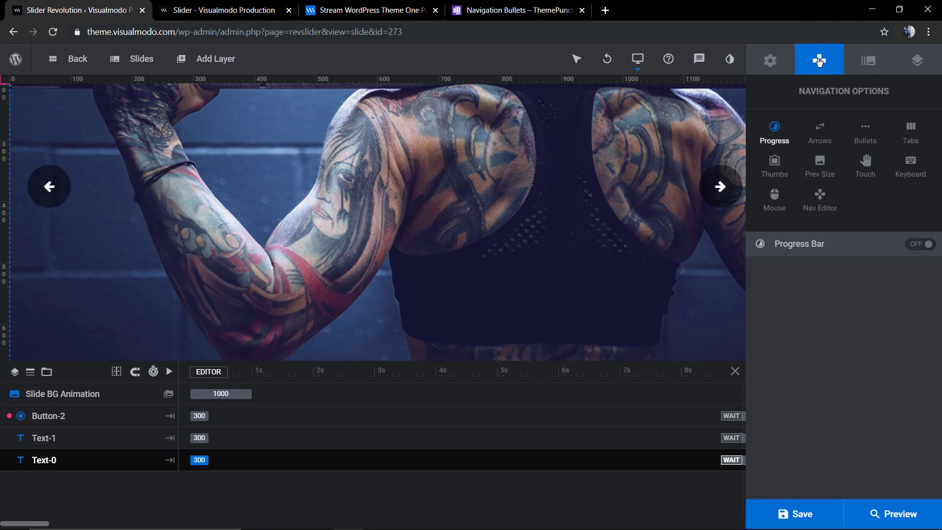
left_click(812, 135)
left_click(922, 245)
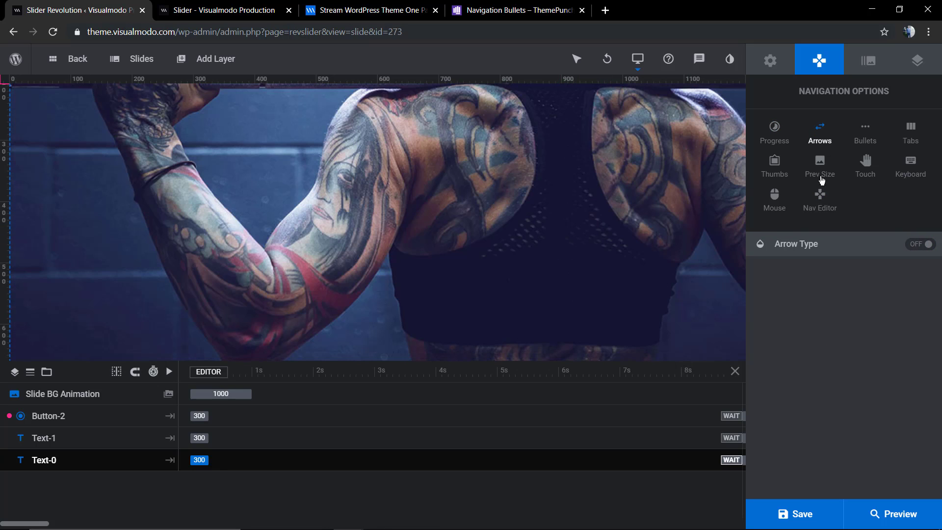
left_click(852, 136)
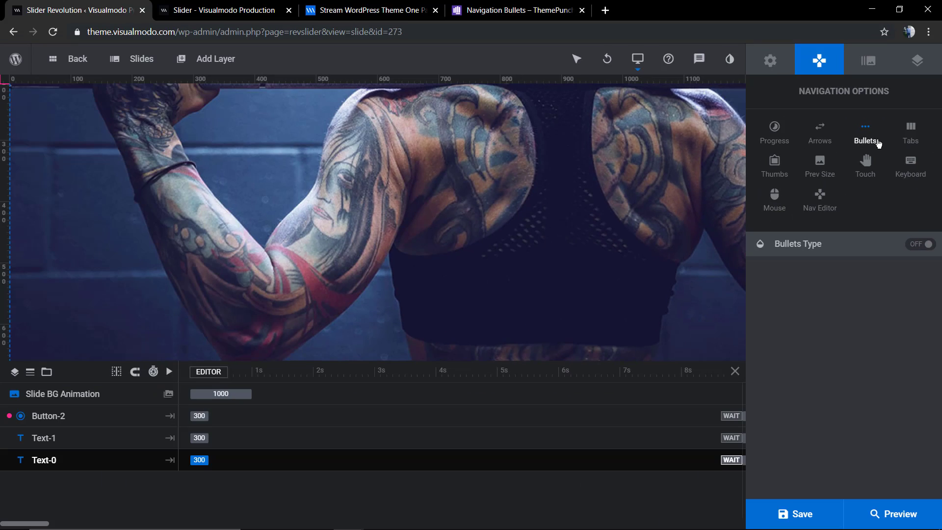
left_click(878, 143)
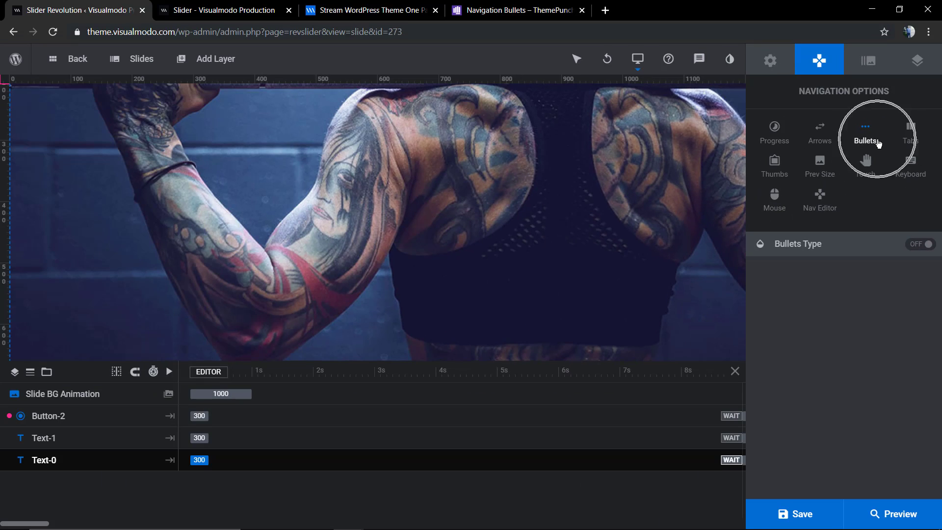
left_click(923, 245)
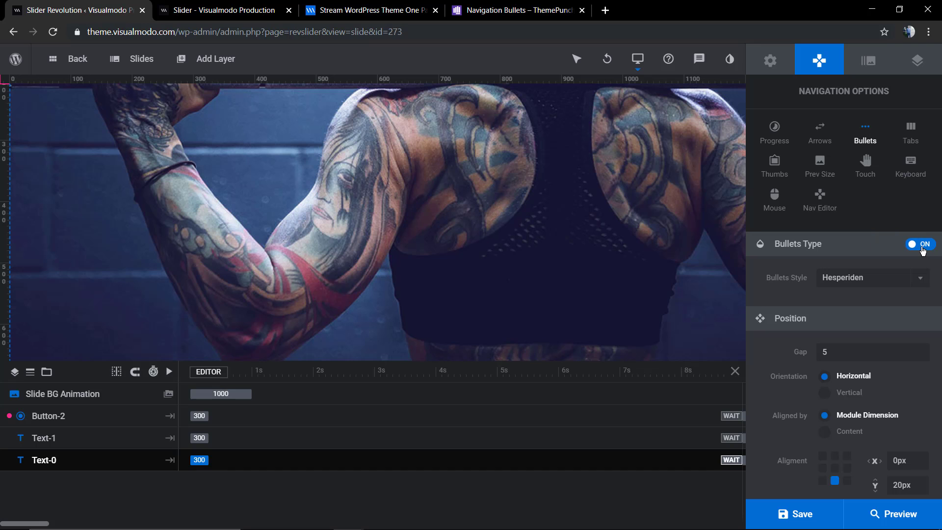
scroll(608, 229, "down", 2)
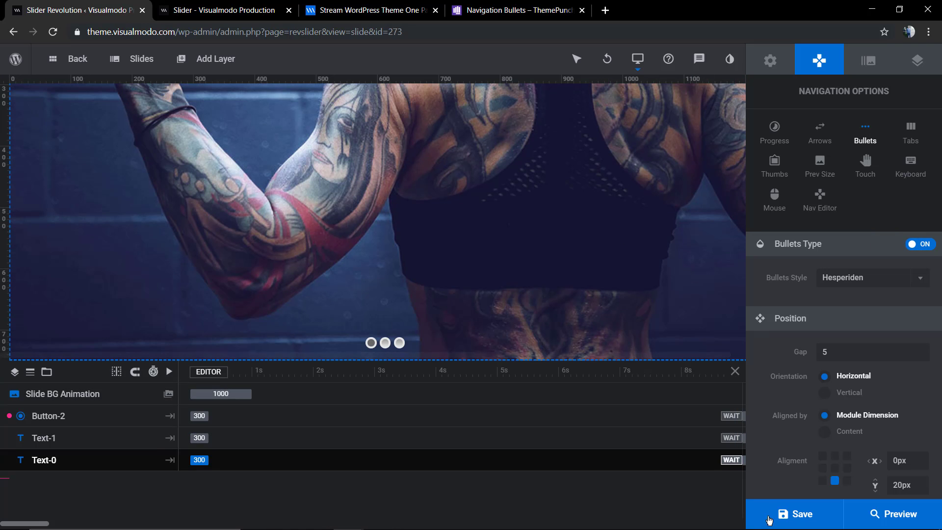
Save the module with the Hesperiden bullets enabled.
left_click(795, 515)
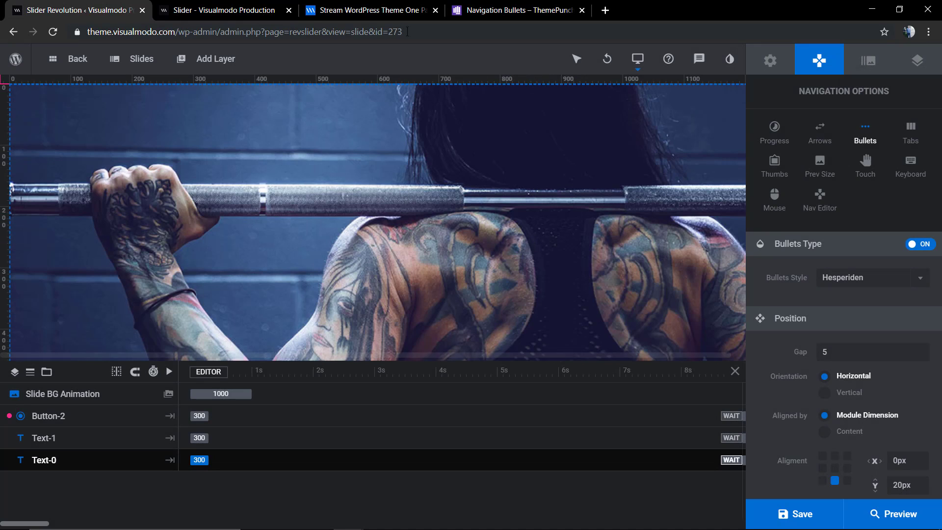
mouse_move(140, 68)
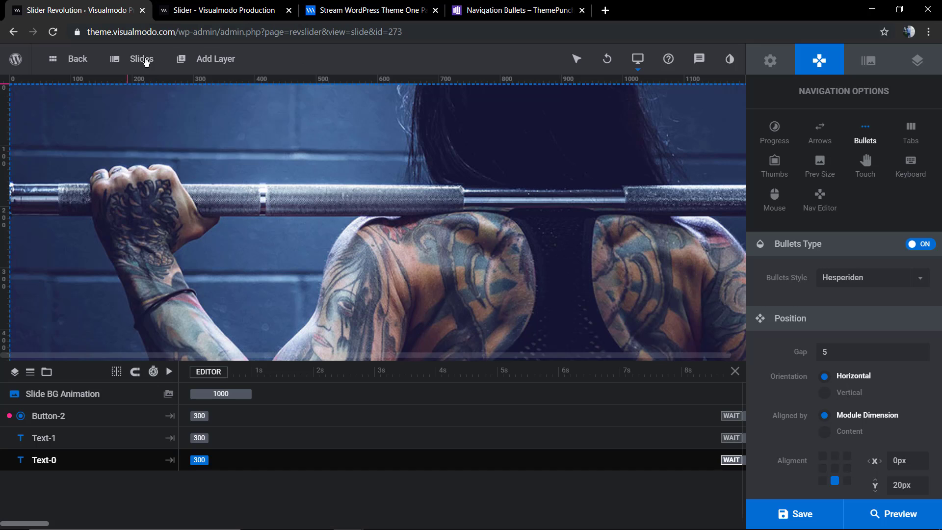
Reload the live slider page, test both bullets, then return to the editor's slide list.
mouse_move(134, 153)
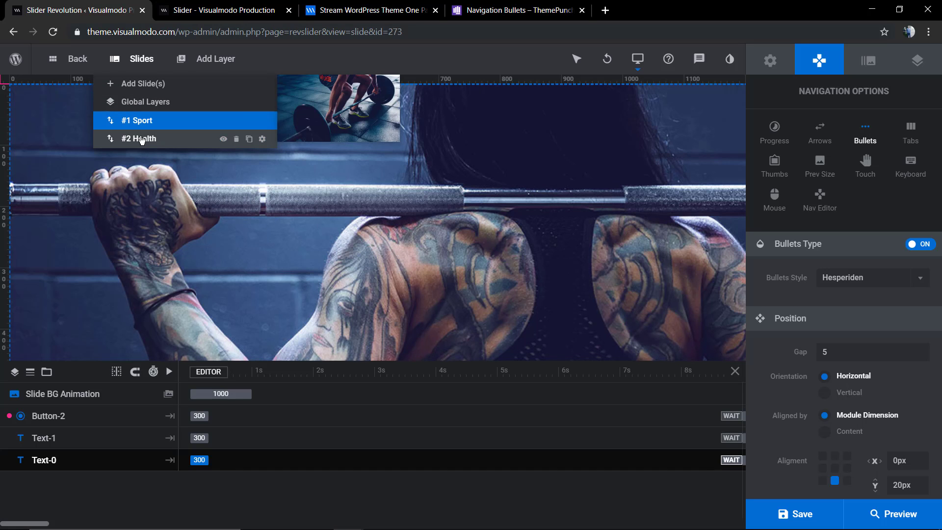
mouse_move(147, 123)
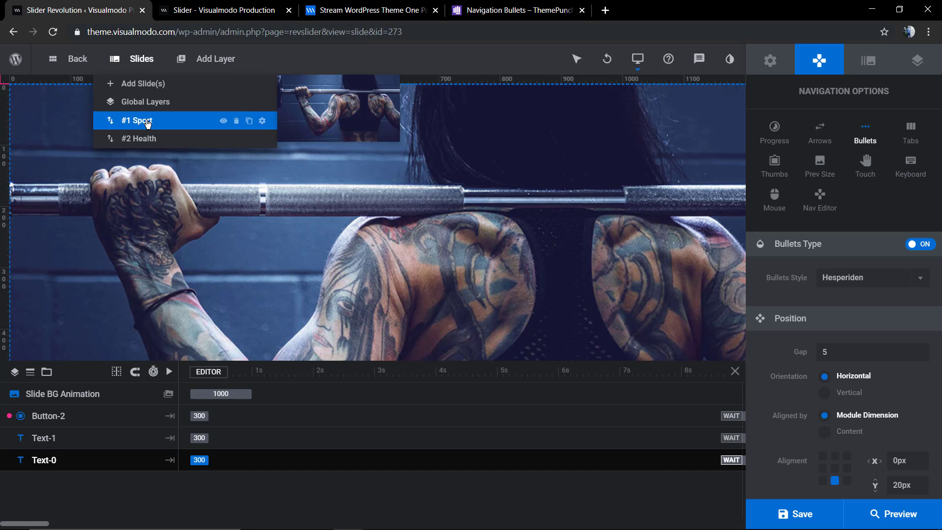
left_click(218, 19)
key("F5")
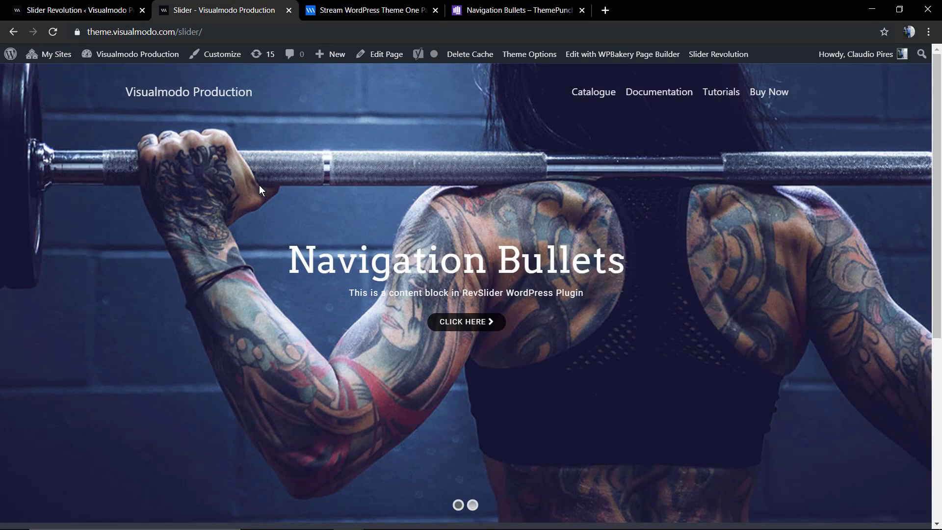
left_click(472, 504)
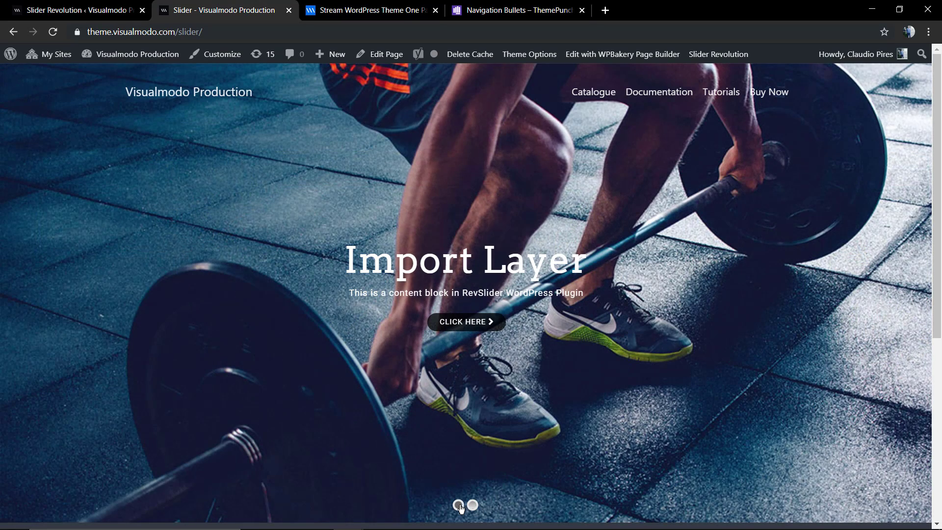
left_click(459, 506)
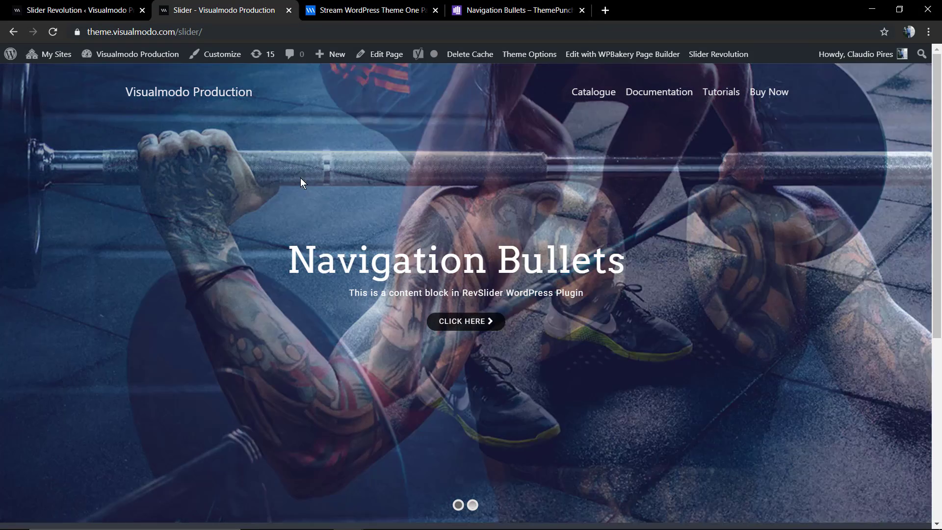
left_click(89, 9)
mouse_move(195, 69)
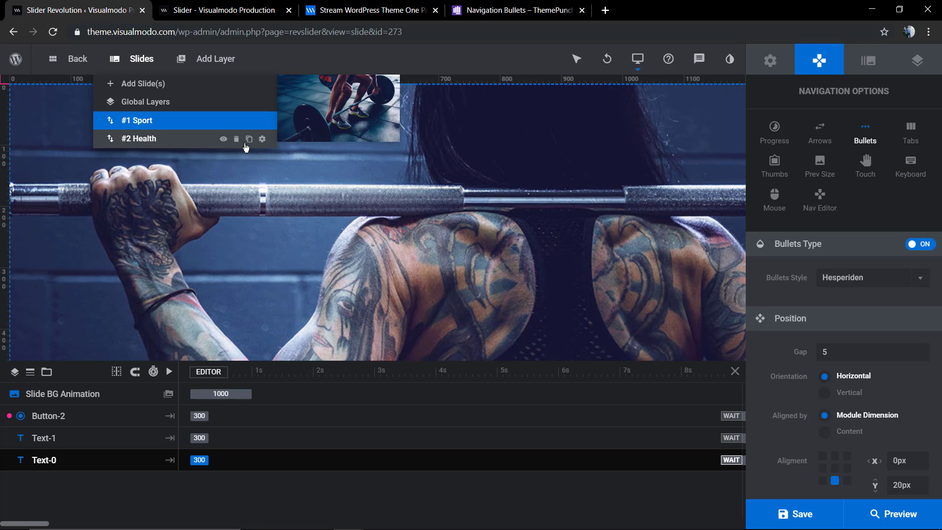
Duplicate the #2 Health slide to create a third slide.
left_click(248, 141)
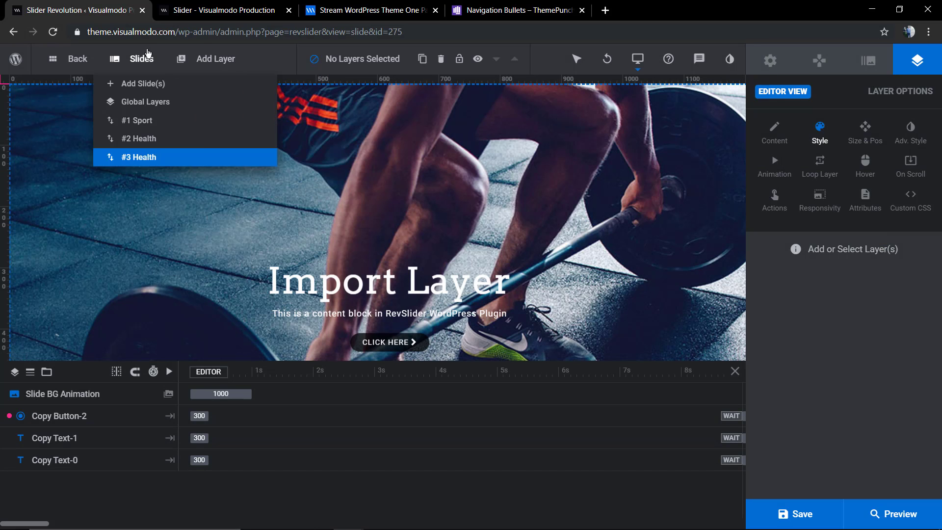
left_click(770, 60)
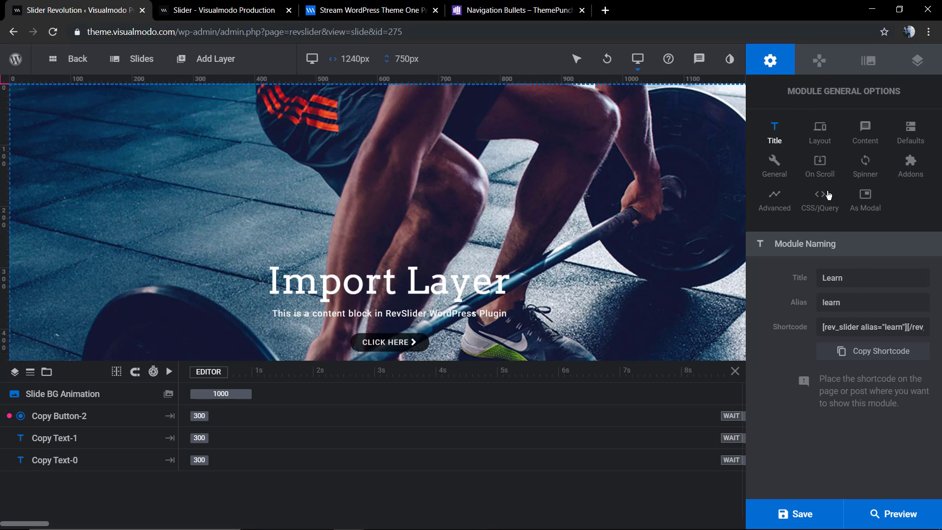
left_click(819, 133)
left_click(848, 137)
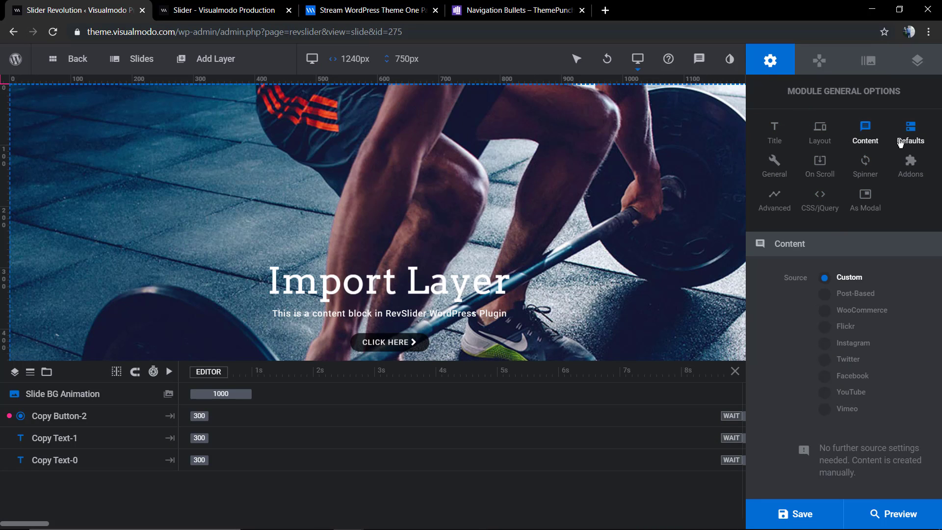
left_click(819, 133)
scroll(834, 271, "up", 10)
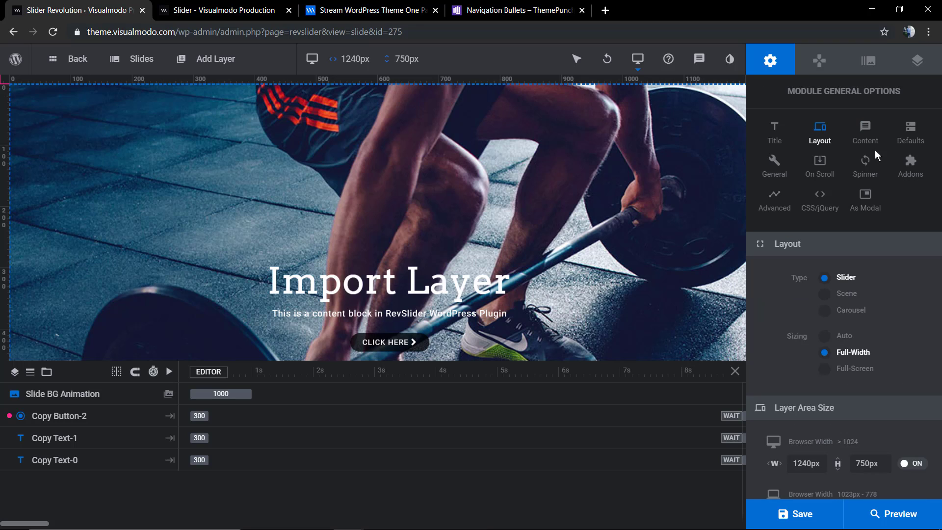
left_click(905, 134)
Open the slide's Background options and the Media Library image picker.
left_click(866, 60)
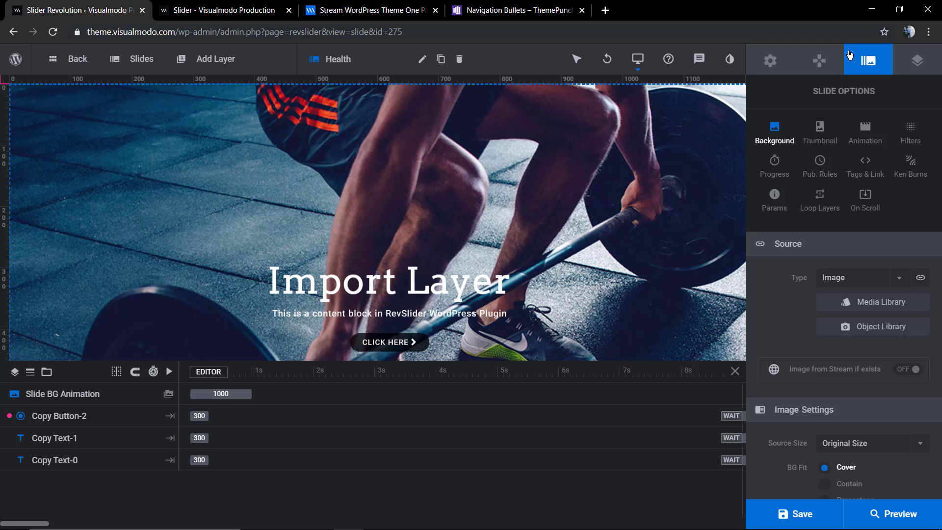
scroll(829, 204, "down", 3)
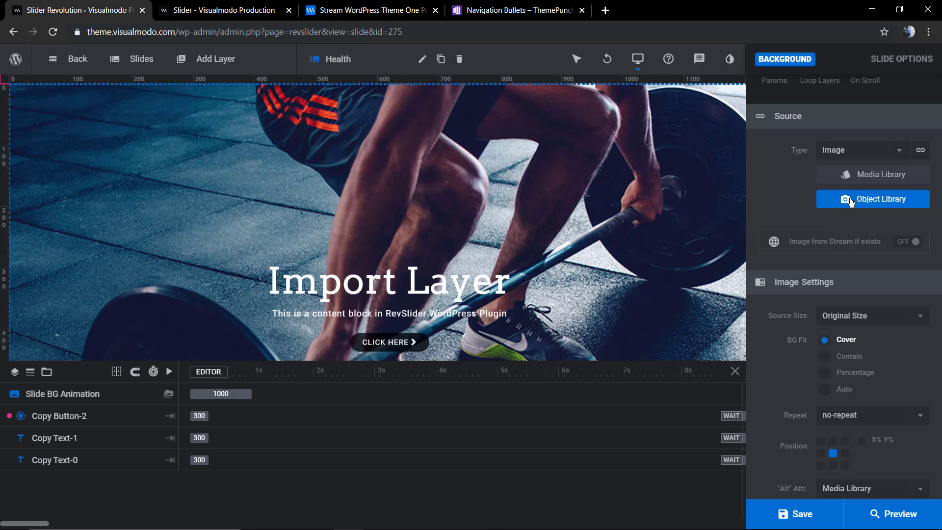
left_click(862, 180)
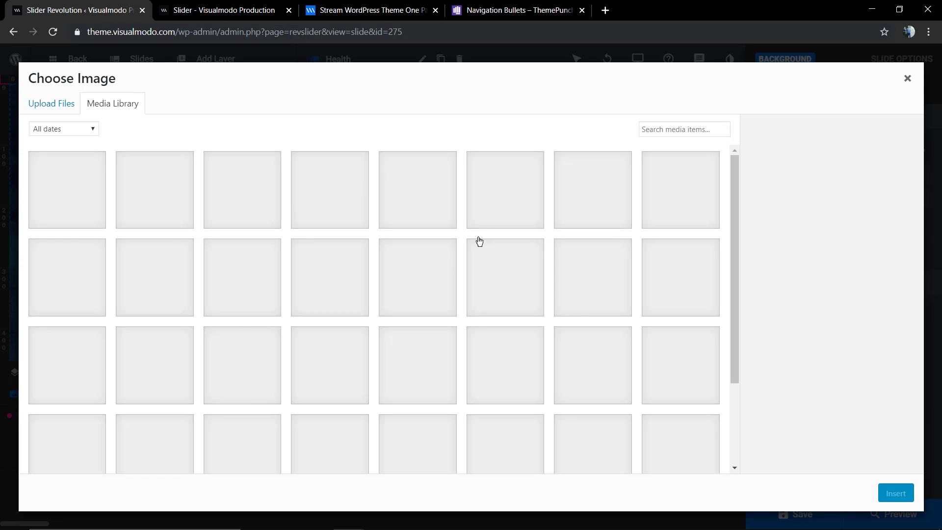
Select fitnees-club-2.jpg, the man on the patterned mat, in the Choose Image grid.
scroll(319, 295, "down", 10)
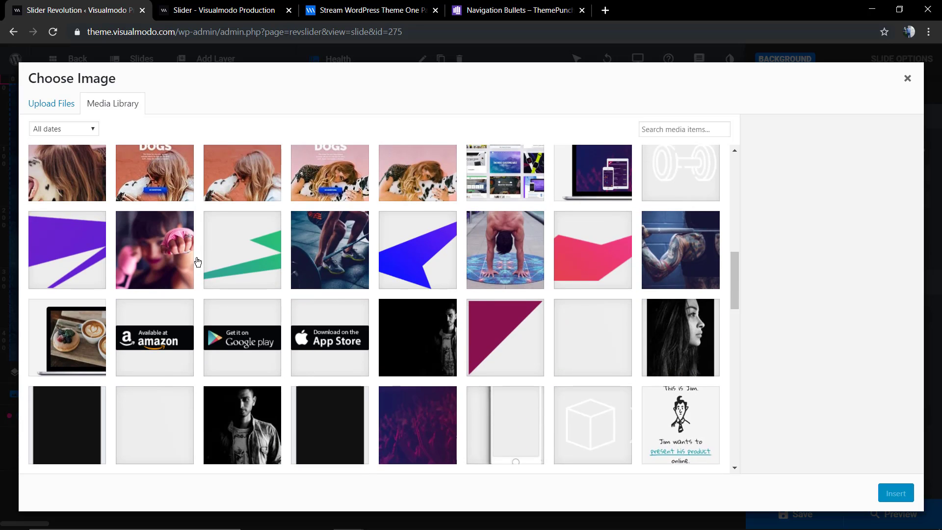
left_click(506, 253)
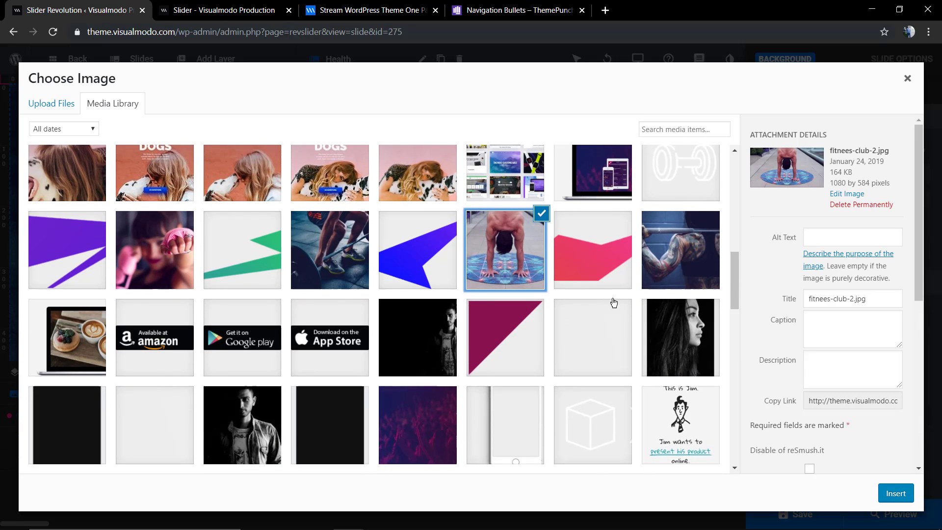
Insert fitnees-club-2.jpg as the slide background and save the slide.
left_click(893, 492)
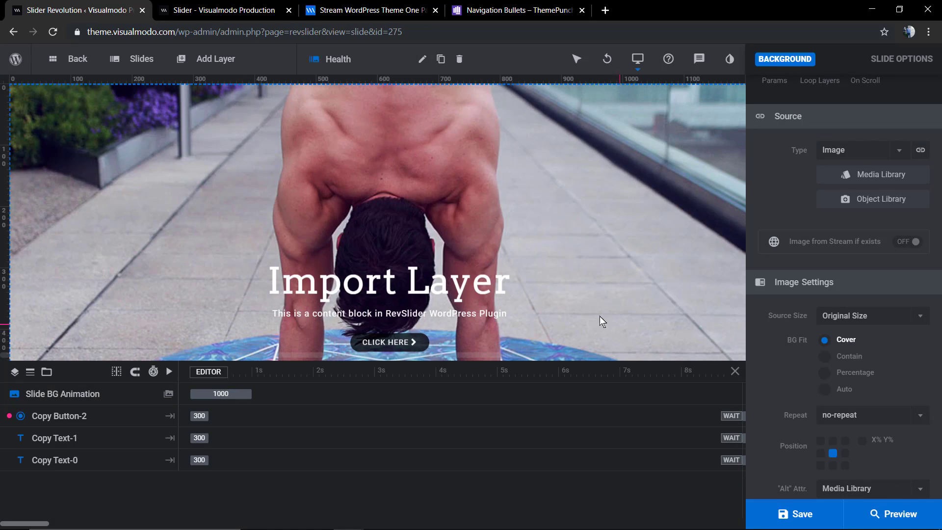
scroll(548, 277, "down", 3)
scroll(548, 275, "up", 4)
scroll(543, 278, "down", 4)
left_click(792, 515)
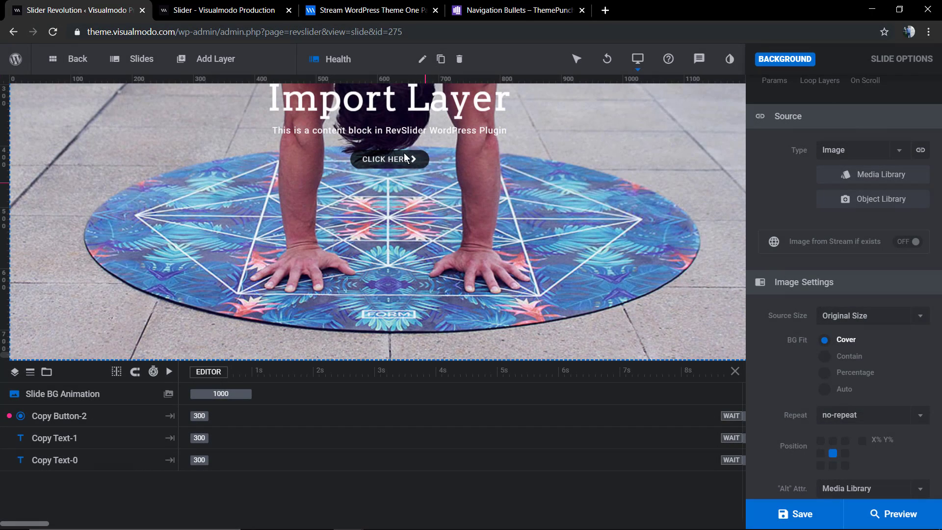
Rename the slide to 'Yoga', save it, and switch to the #1 Sport slide.
scroll(363, 123, "up", 3)
double_click(338, 59)
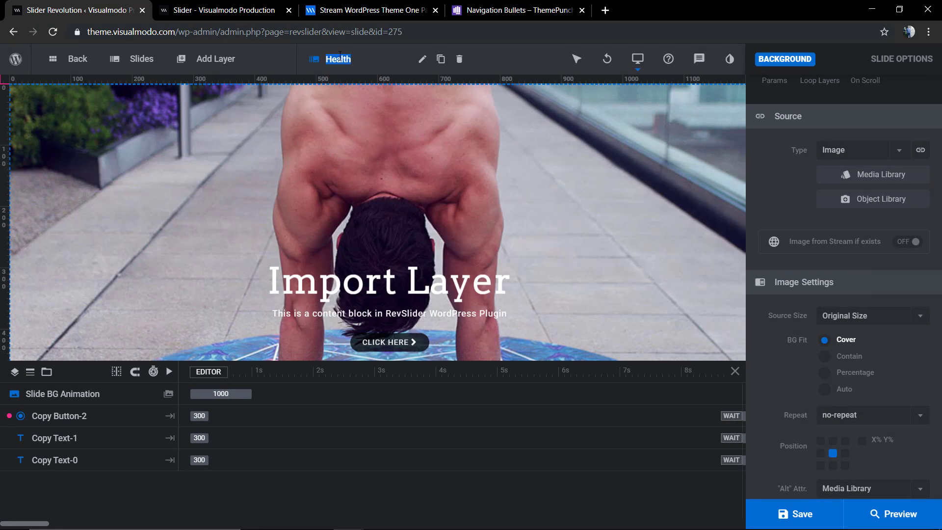
type("Yoga")
left_click(794, 514)
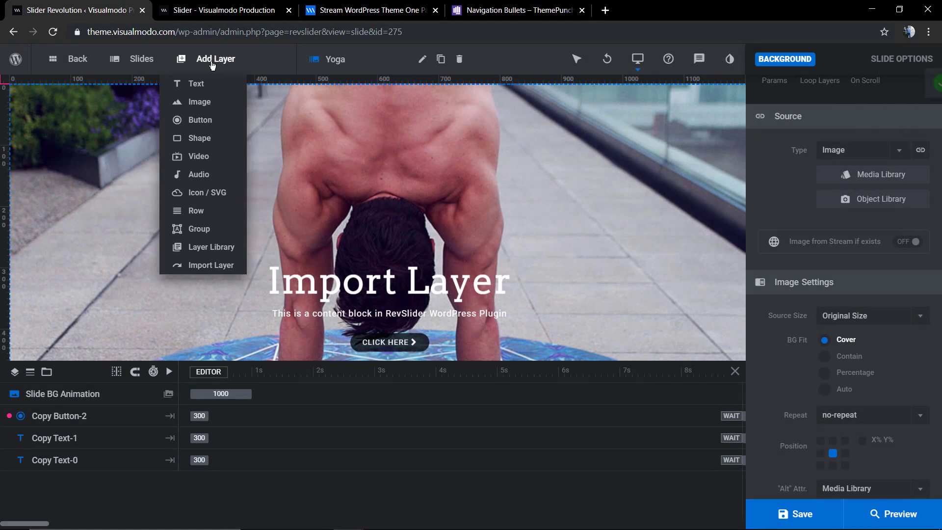
mouse_move(137, 59)
left_click(142, 120)
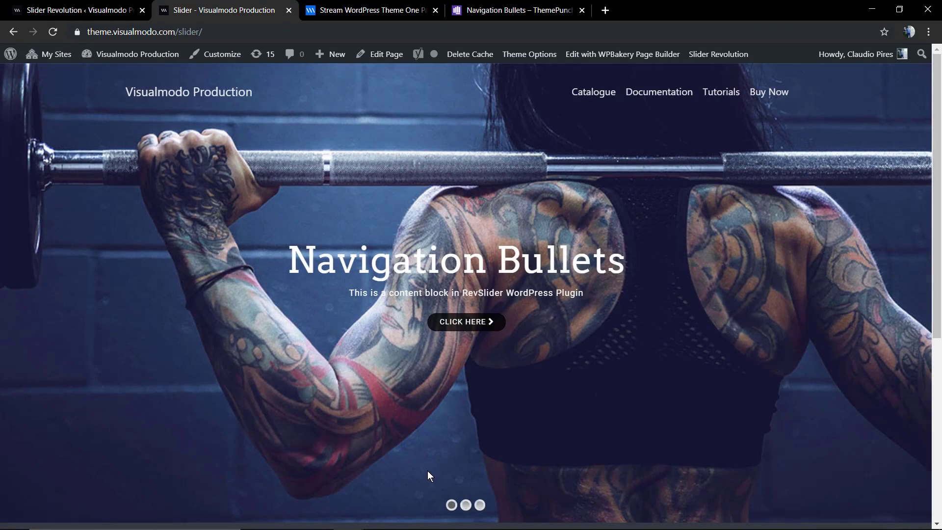
Test the live slider's bullets by jumping to the third slide and back to the first.
left_click(480, 505)
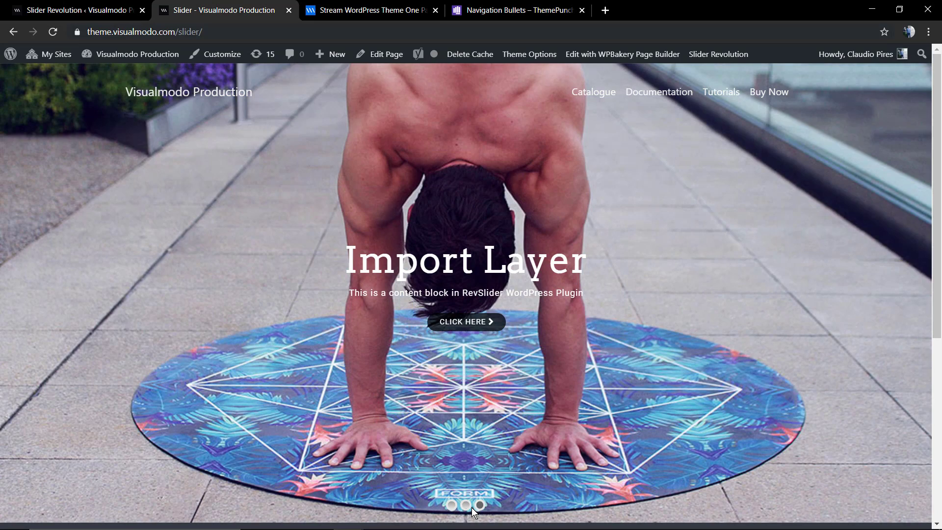
left_click(451, 505)
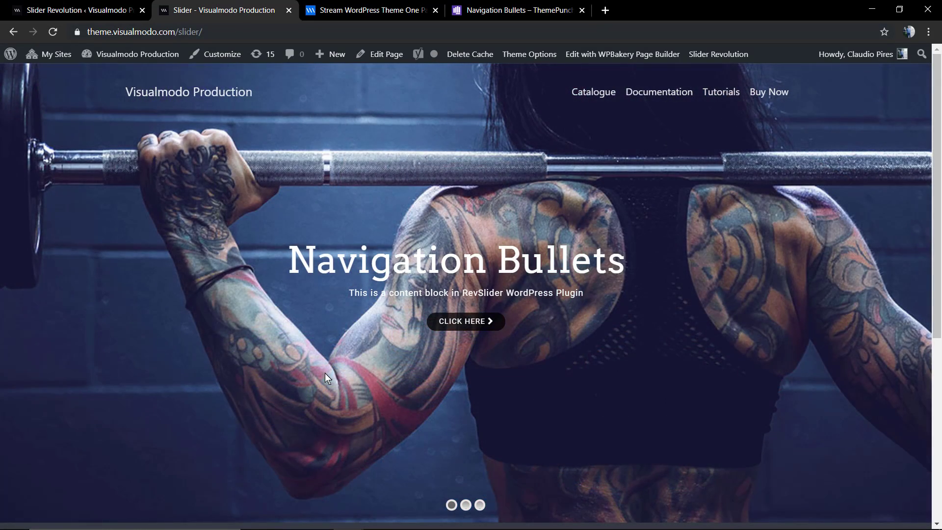
left_click(79, 9)
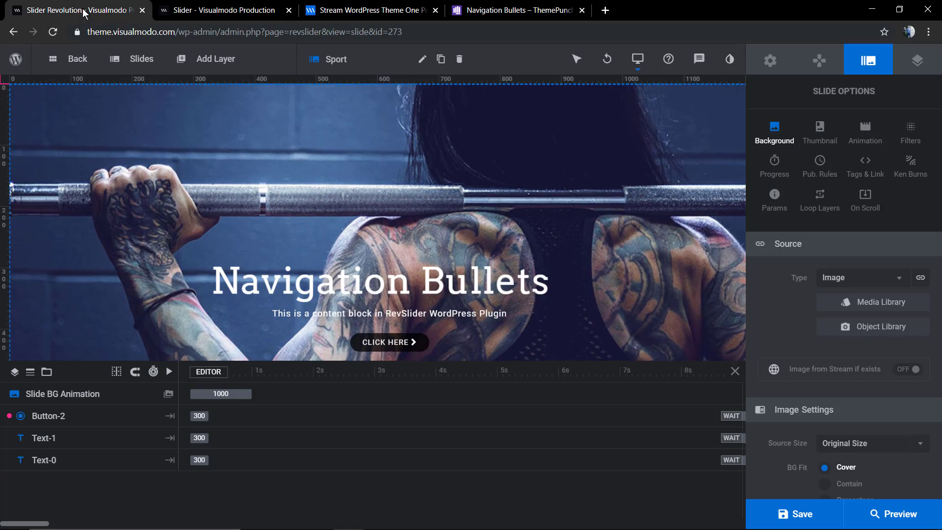
Switch the Bullets Style from Hesperiden to Bullet Bar.
scroll(798, 265, "down", 3)
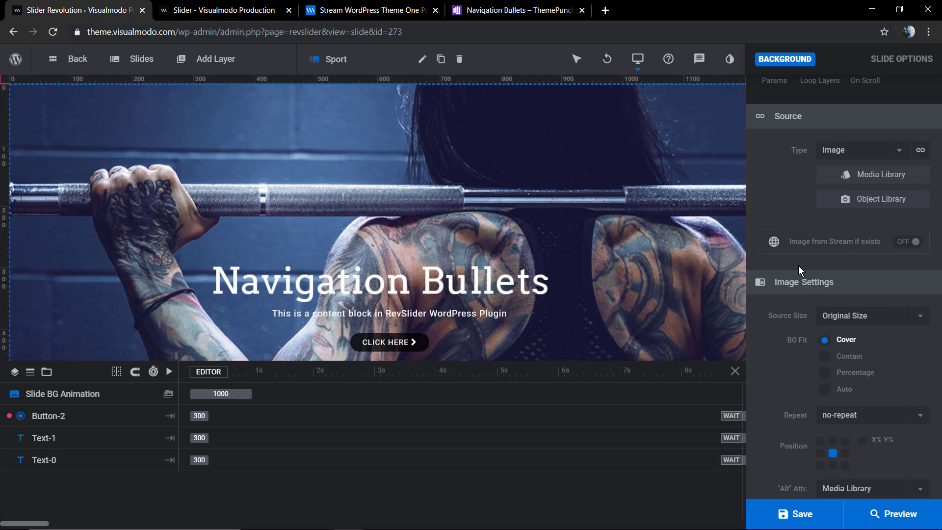
scroll(807, 262, "up", 3)
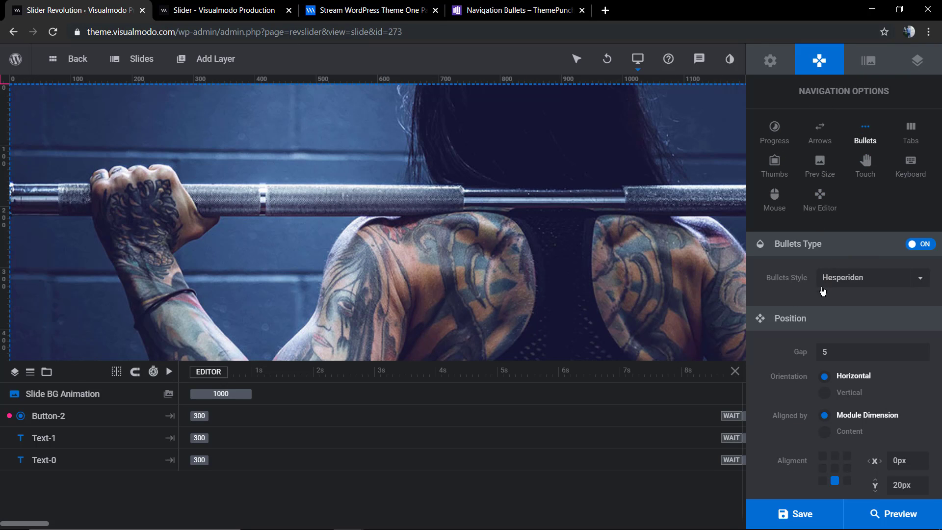
left_click(873, 283)
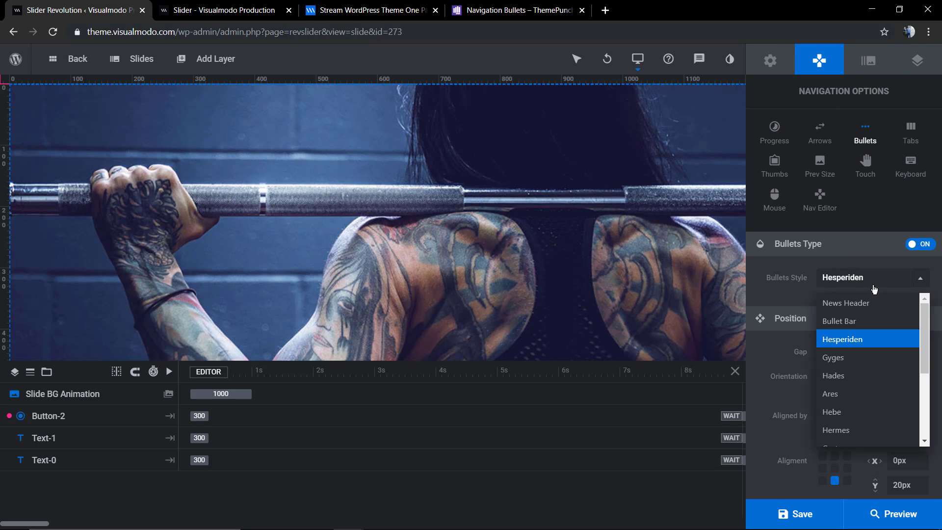
left_click(868, 322)
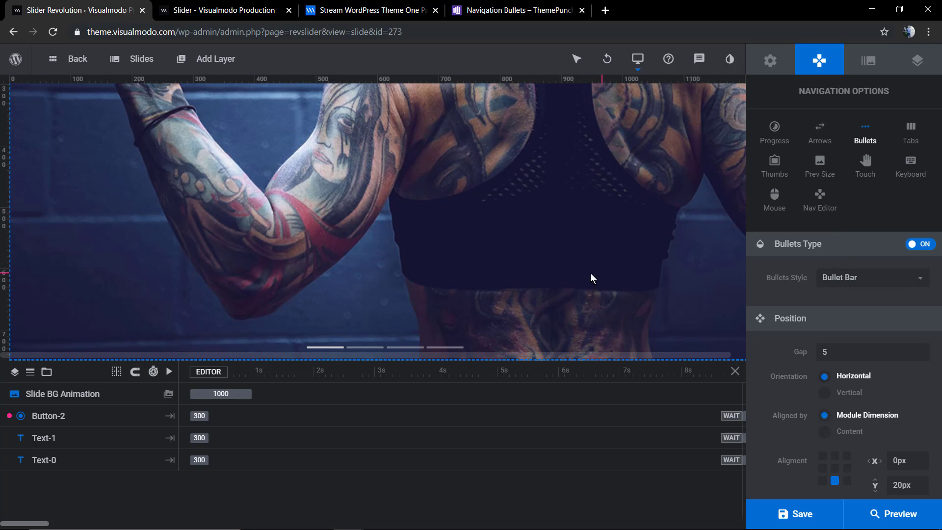
Save the module and reload the live Slider page.
left_click(797, 515)
left_click(201, 11)
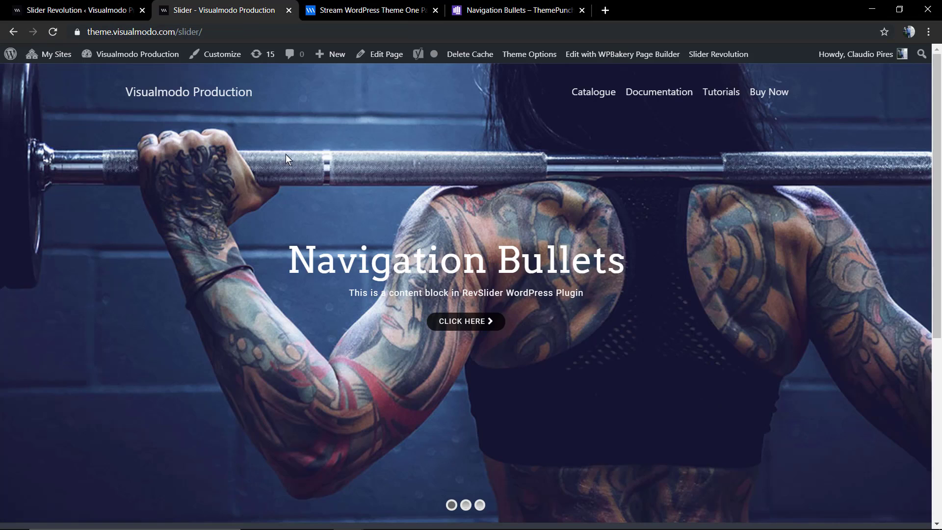
key("F5")
Test the thin bar bullets by jumping to the third slide and back to the first.
scroll(261, 259, "down", 2)
scroll(260, 259, "up", 2)
scroll(261, 259, "down", 4)
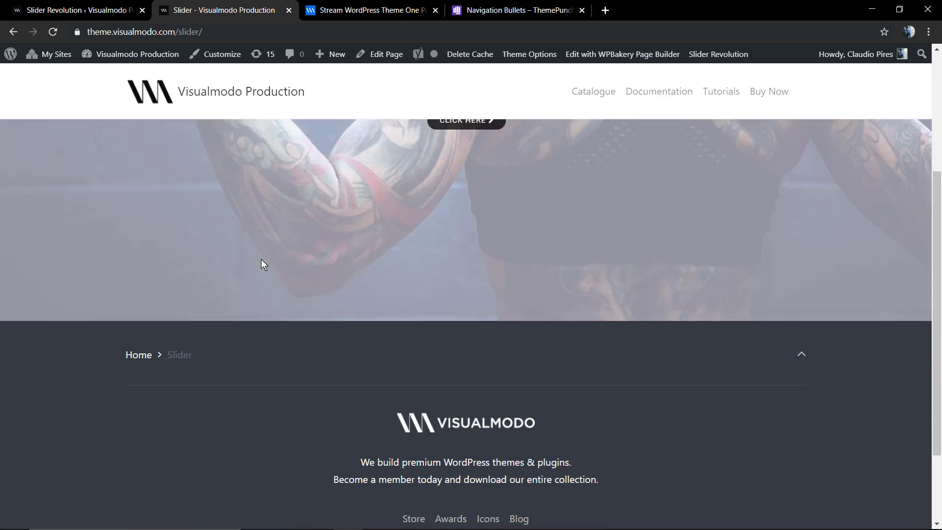
scroll(261, 259, "up", 4)
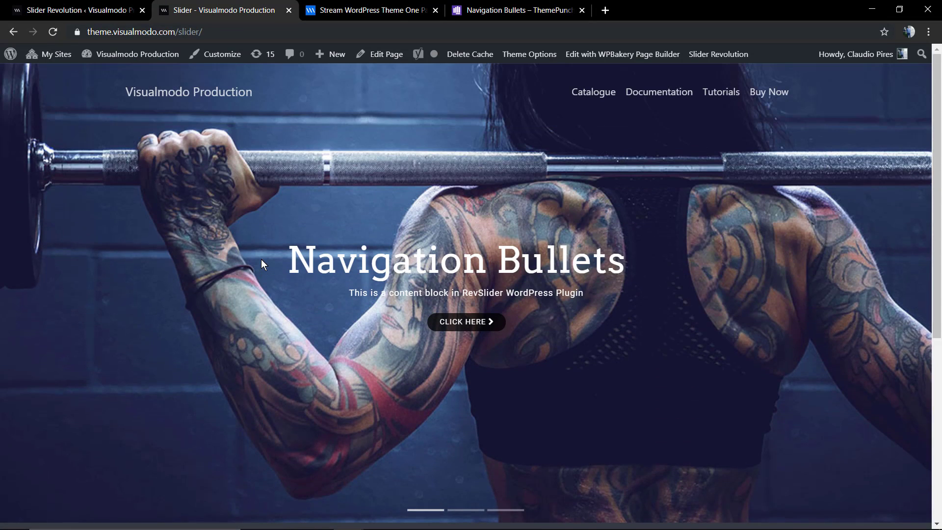
left_click(470, 510)
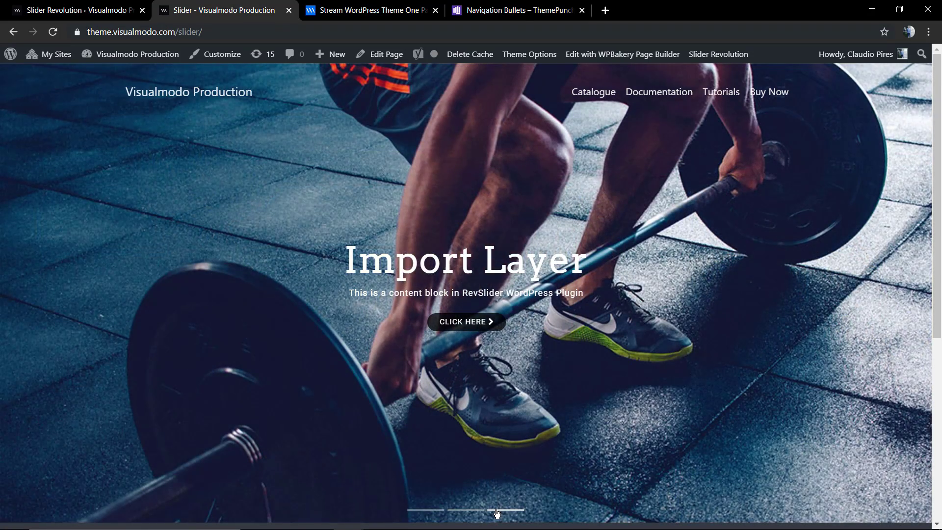
left_click(497, 510)
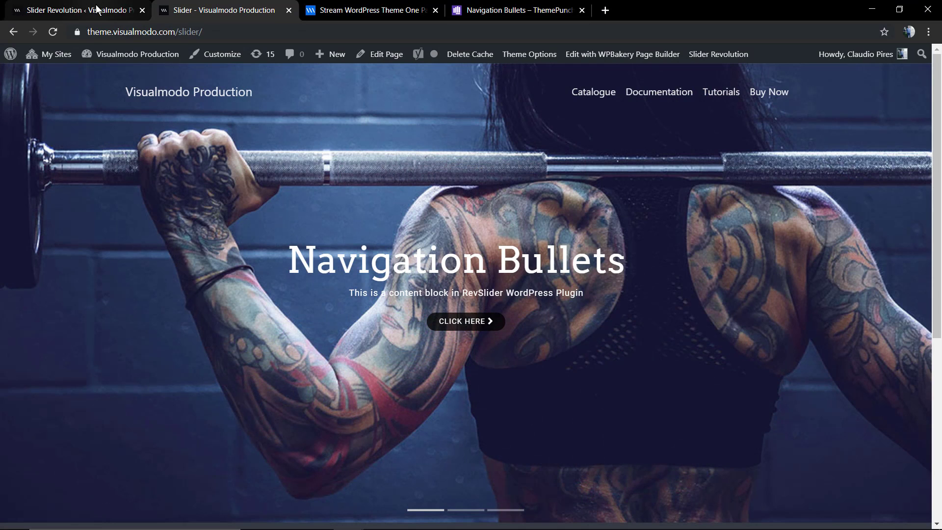
Try a new Gap value for the Bullet Bar in the Position settings.
left_click(118, 9)
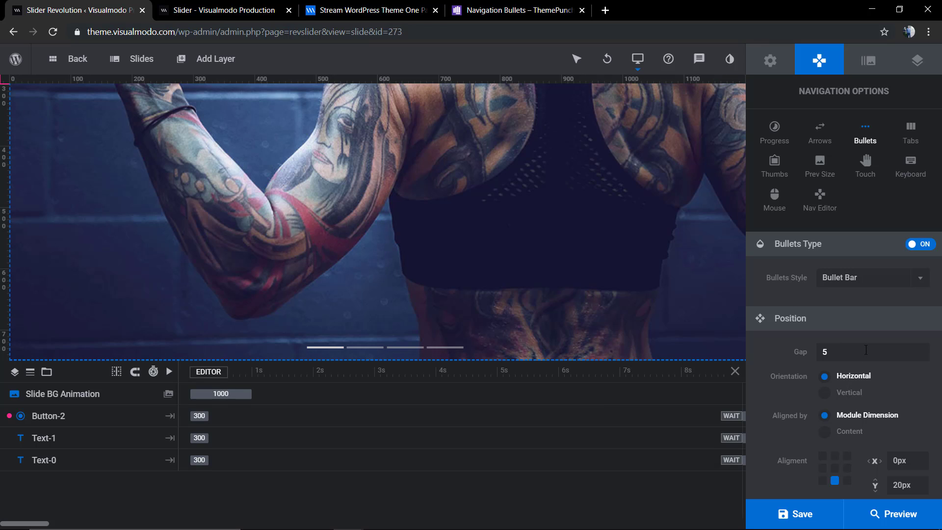
type("44")
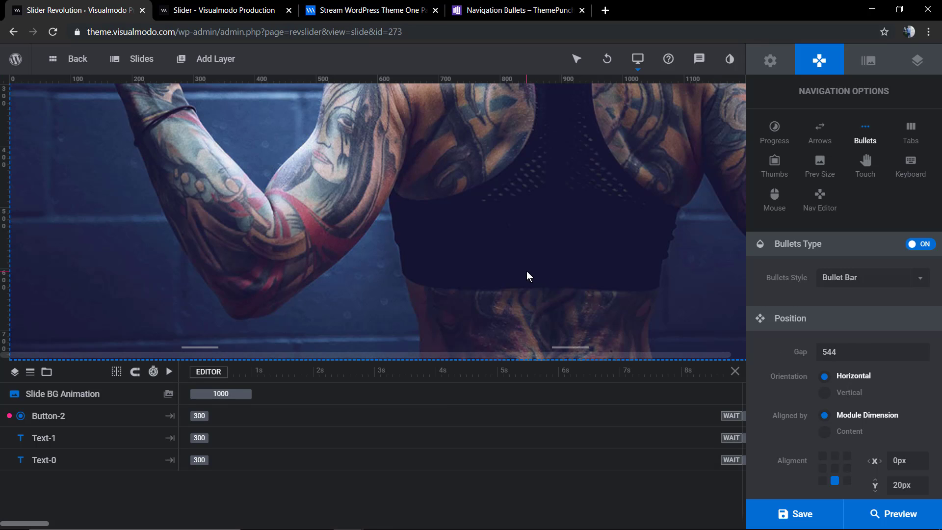
double_click(829, 351)
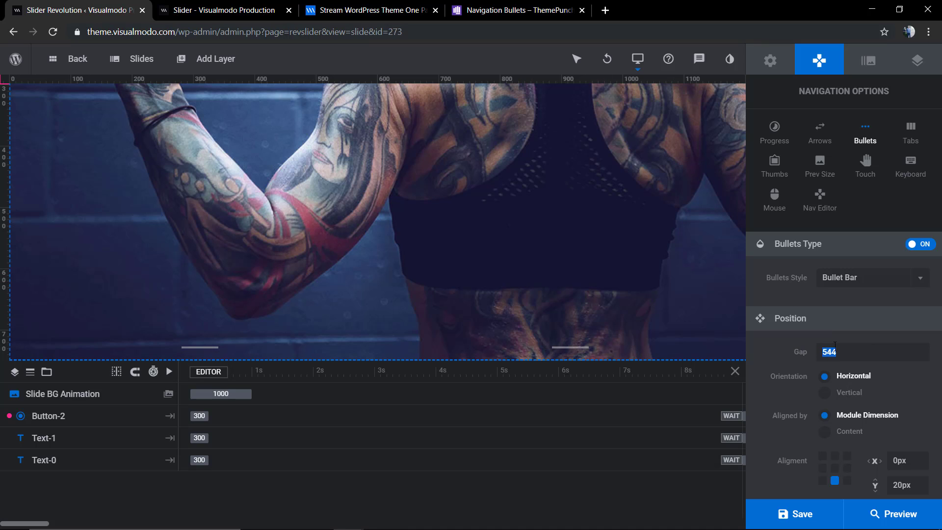
type("20")
left_click(786, 354)
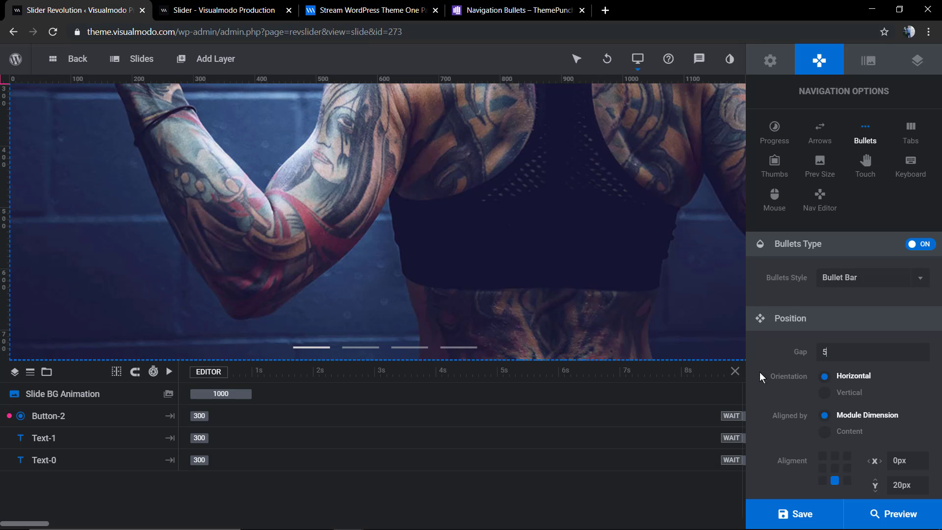
Try Vertical orientation and Content alignment, then restore Horizontal and Module Dimension.
left_click(836, 393)
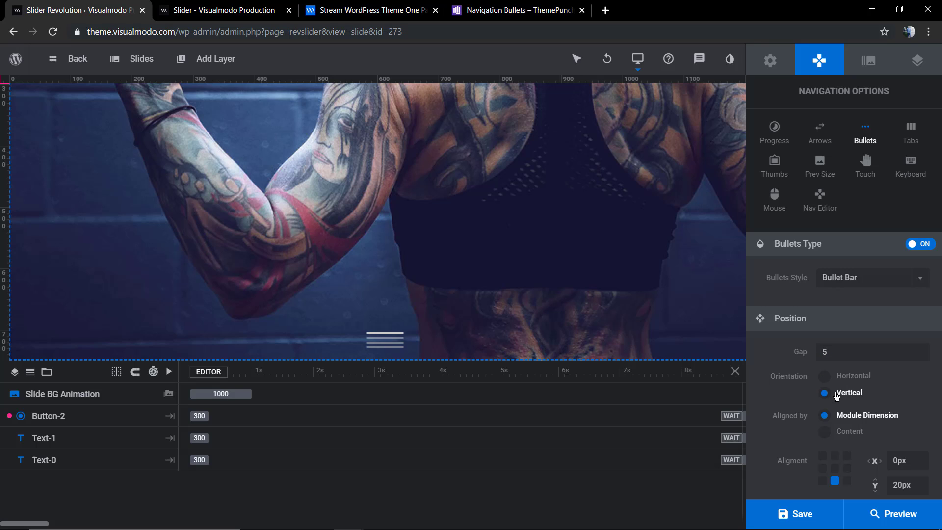
left_click(845, 376)
scroll(814, 367, "down", 2)
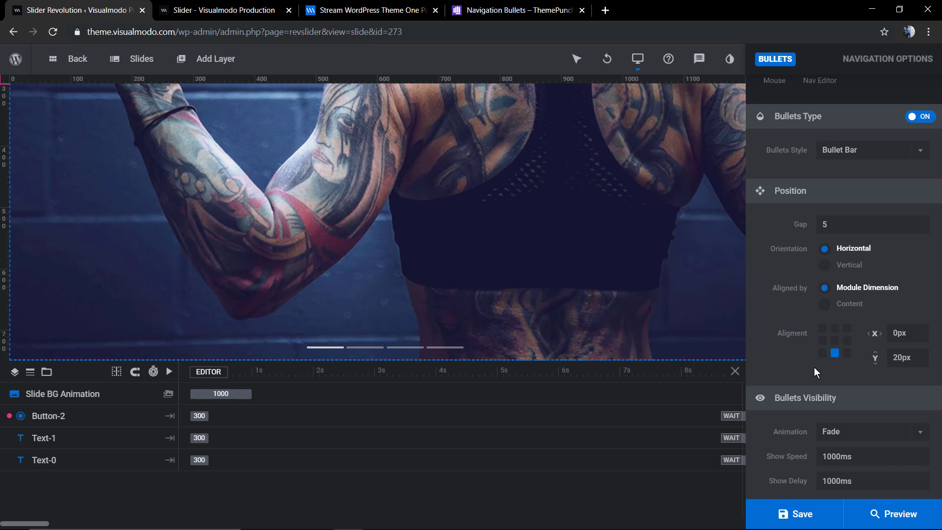
left_click(840, 308)
left_click(850, 289)
Try top-center, then return the bullets to bottom-center with a 0px Y offset, and select the Button-2 layer.
left_click(834, 329)
scroll(617, 307, "up", 3)
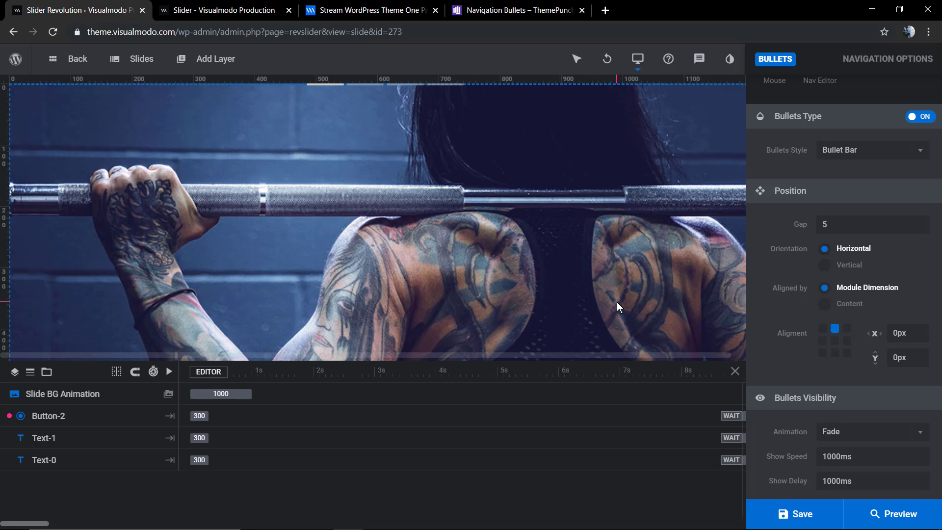
scroll(617, 301, "down", 2)
left_click(834, 352)
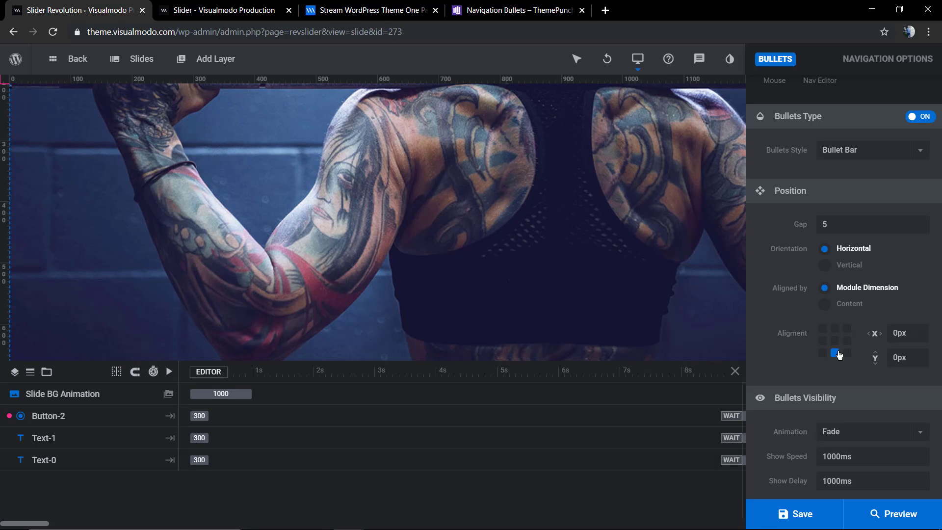
scroll(547, 303, "down", 1)
left_click(552, 421)
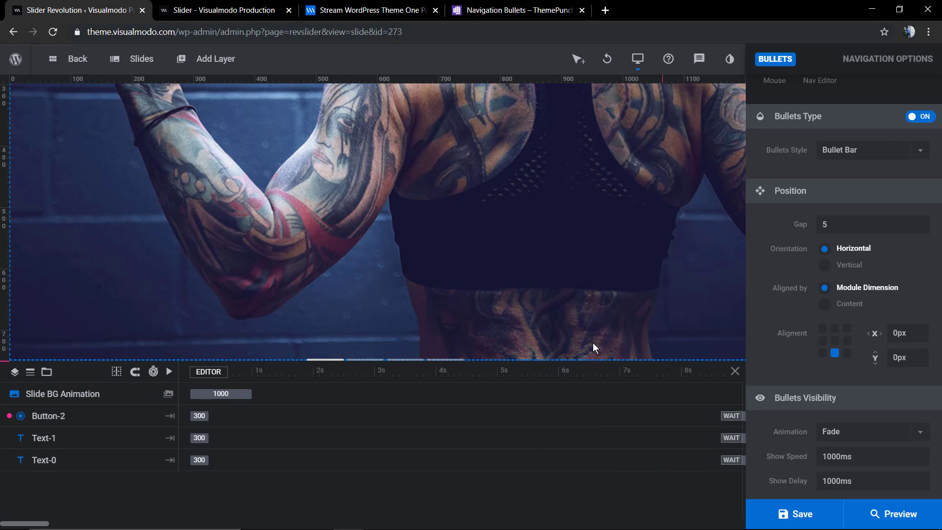
Undo the last two changes and return to the Bullets navigation settings.
key("ctrl+z")
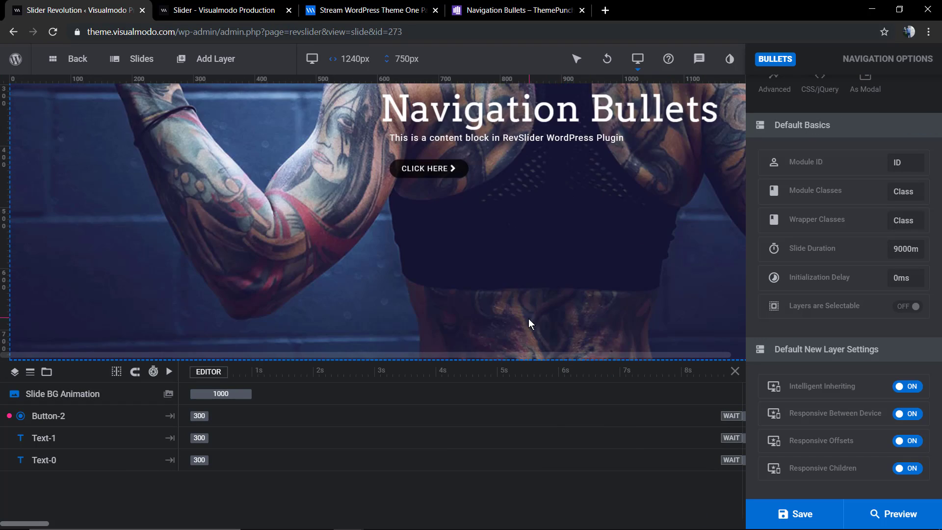
key("ctrl+z")
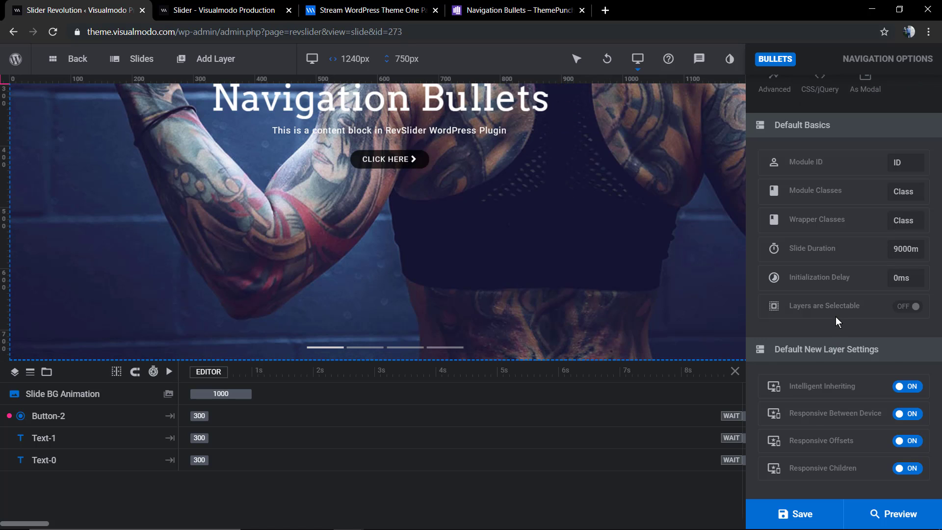
scroll(834, 316, "up", 2)
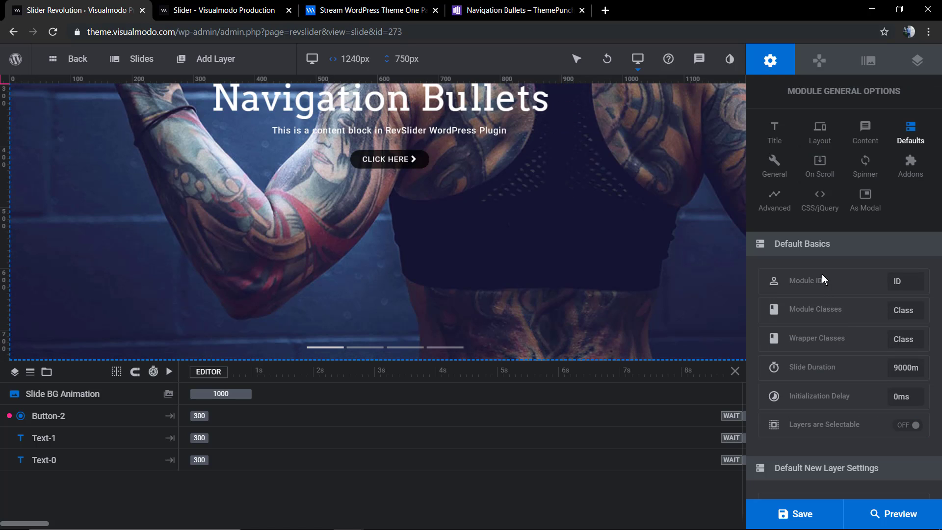
left_click(819, 59)
left_click(824, 135)
left_click(864, 137)
Review the bullets' horizontal and vertical offsets and keep Fade as the show animation.
scroll(814, 318, "down", 7)
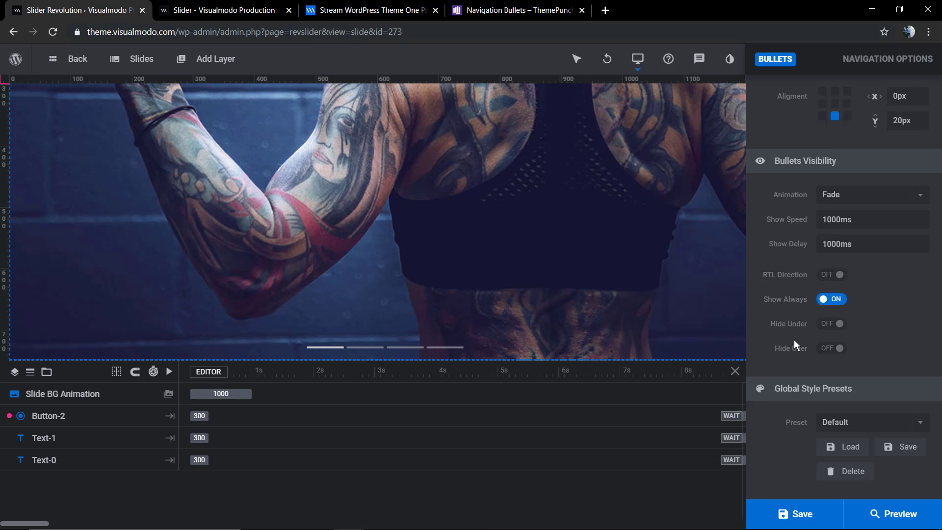
scroll(819, 290, "up", 3)
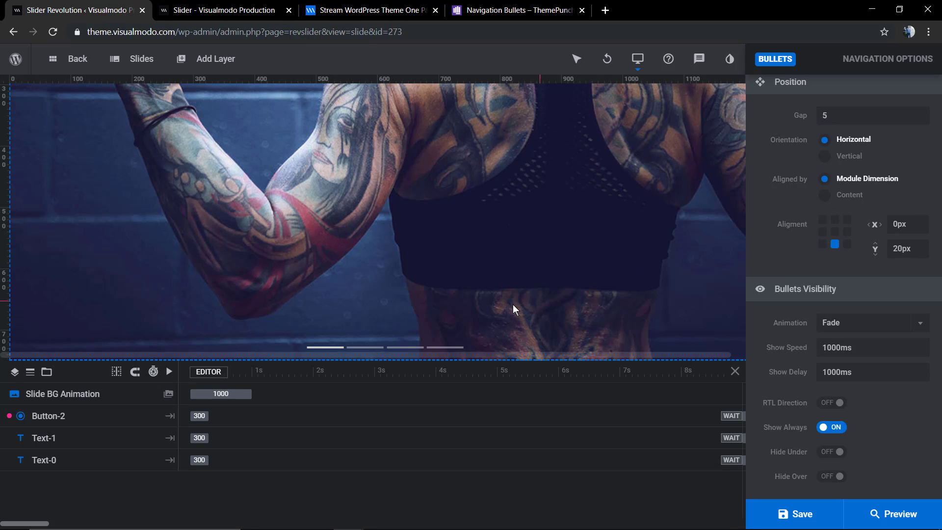
double_click(887, 225)
key("Tab")
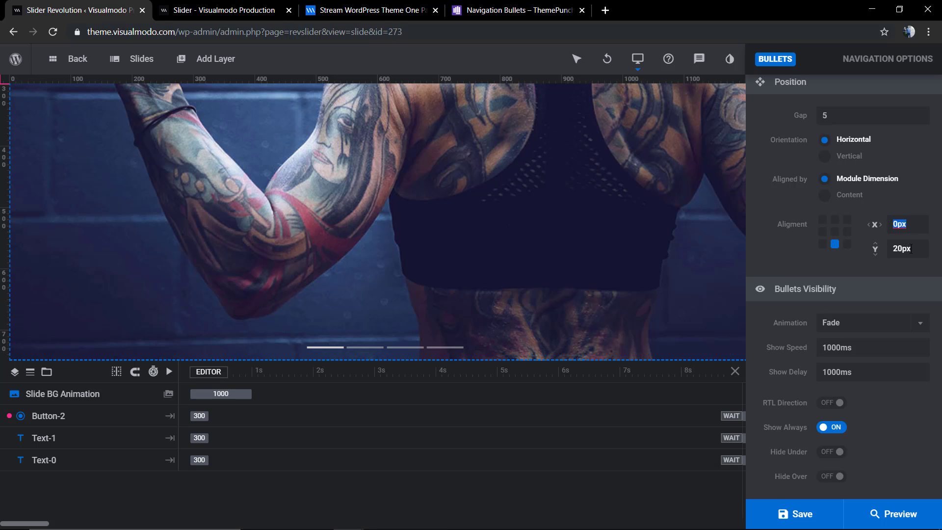
left_click(860, 318)
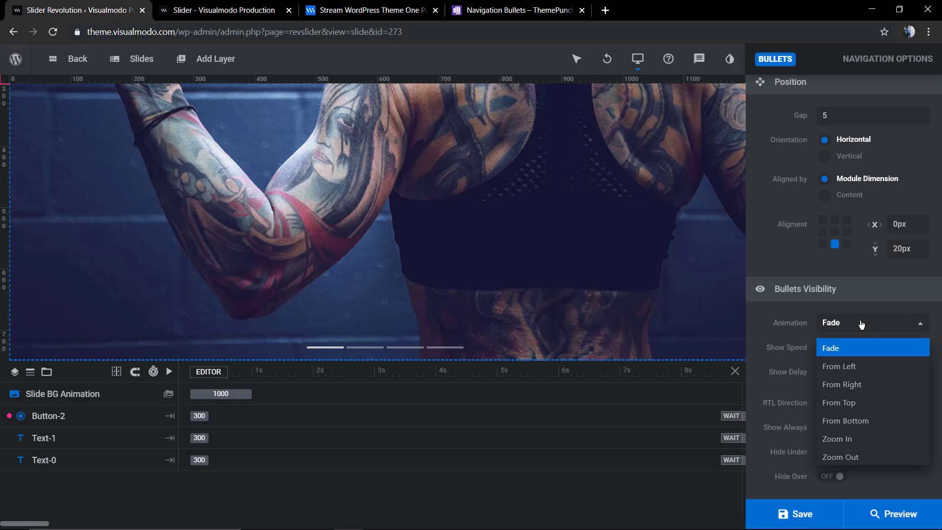
left_click(862, 331)
scroll(858, 331, "down", 3)
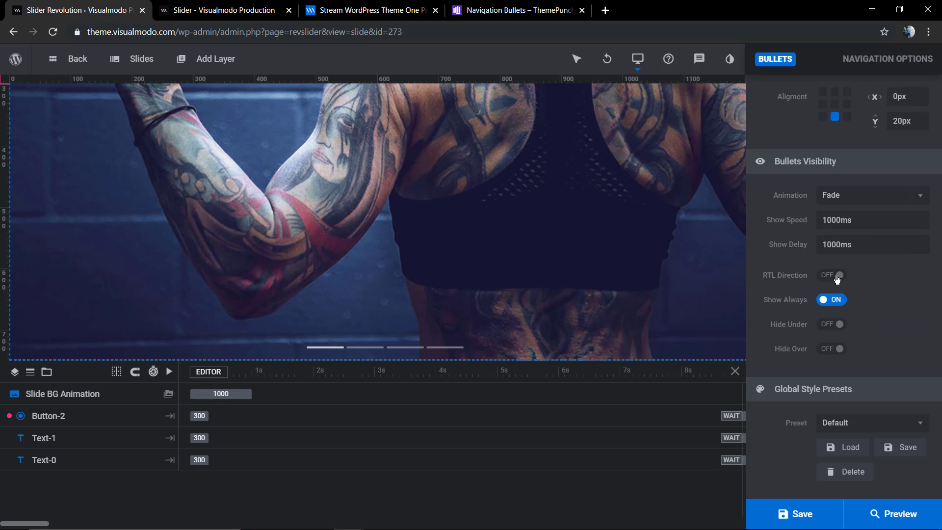
Toggle Hide Under and Hide Over on and back off so bullets always show.
left_click(832, 325)
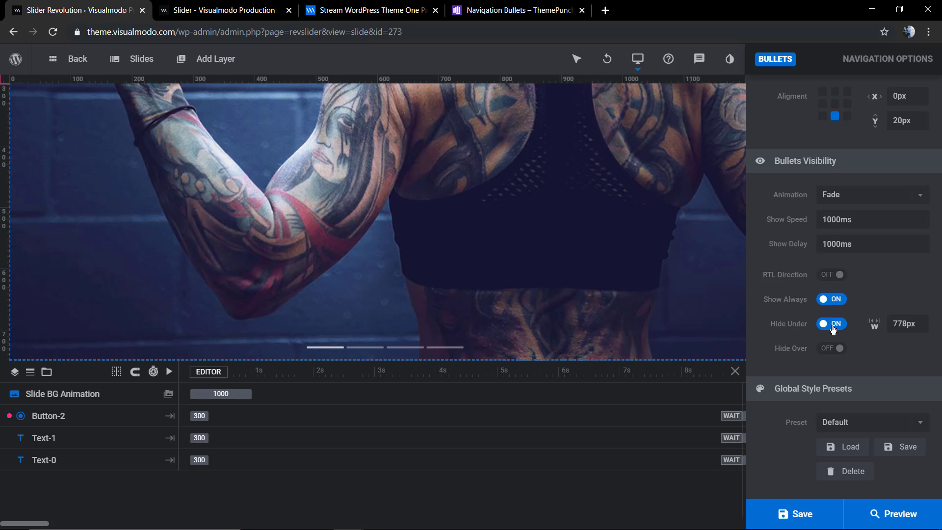
left_click(832, 325)
left_click(833, 348)
left_click(833, 349)
Check the Global Style Preset list, keep Default, and bring up the Bullets Style list.
left_click(876, 434)
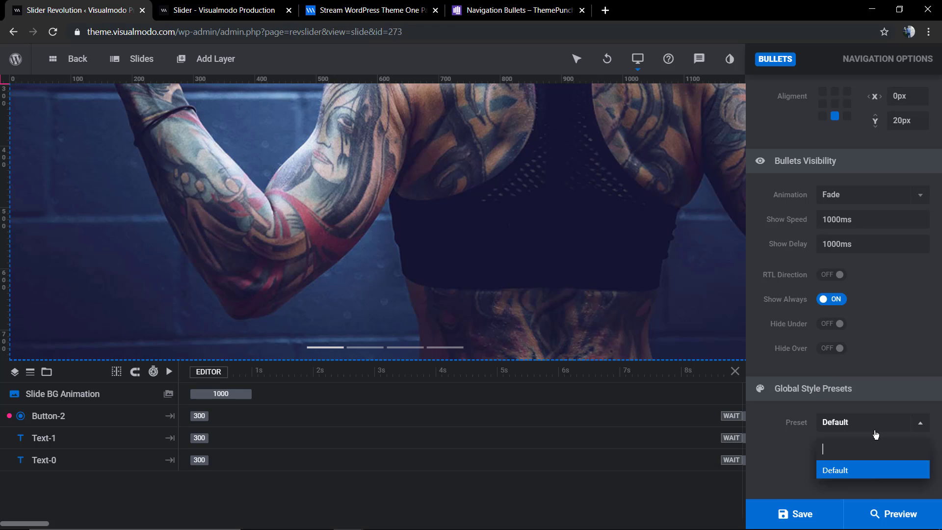
left_click(876, 431)
left_click(876, 430)
left_click(790, 363)
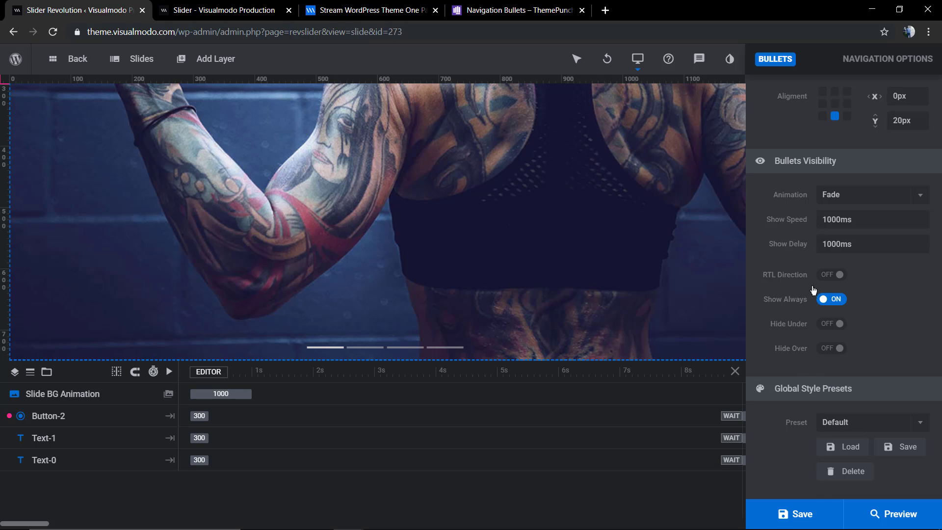
scroll(812, 290, "up", 7)
left_click(855, 277)
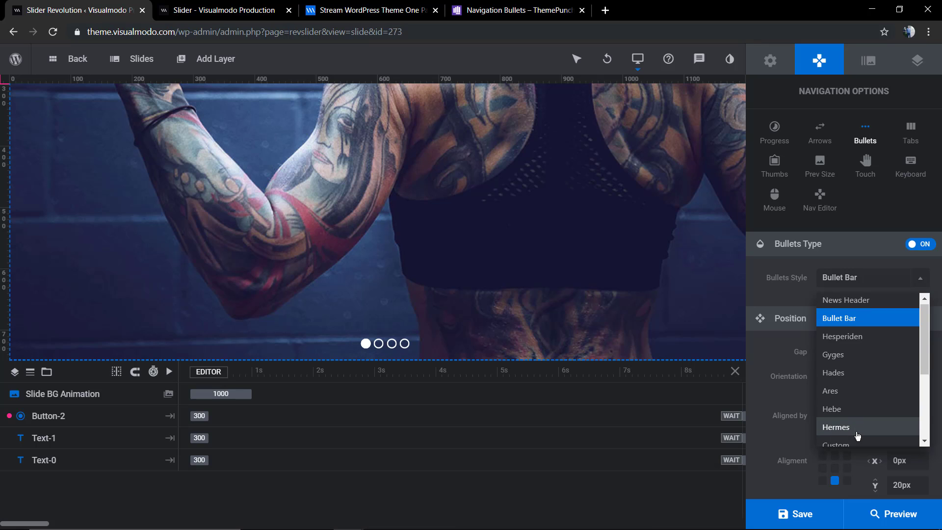
Browse the available bullet styles and keep Bullet Bar selected.
scroll(853, 422, "down", 2)
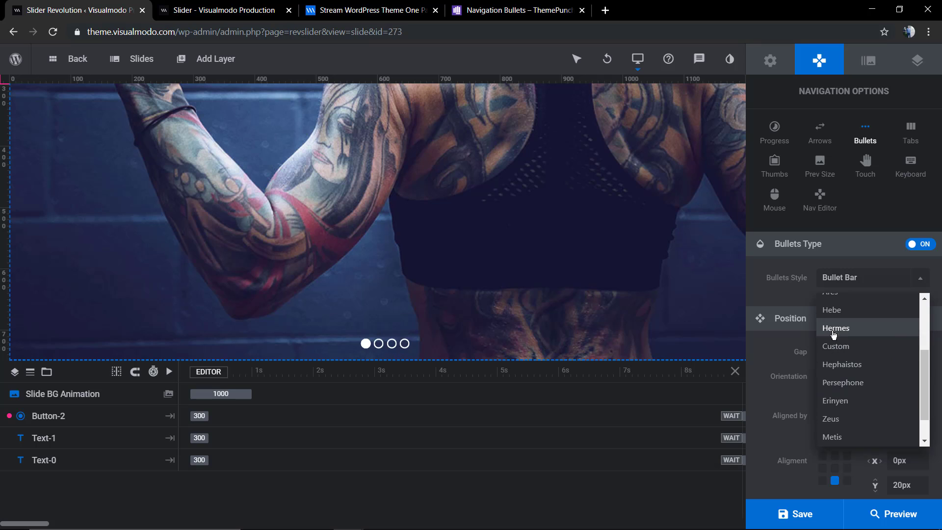
scroll(830, 422, "down", 1)
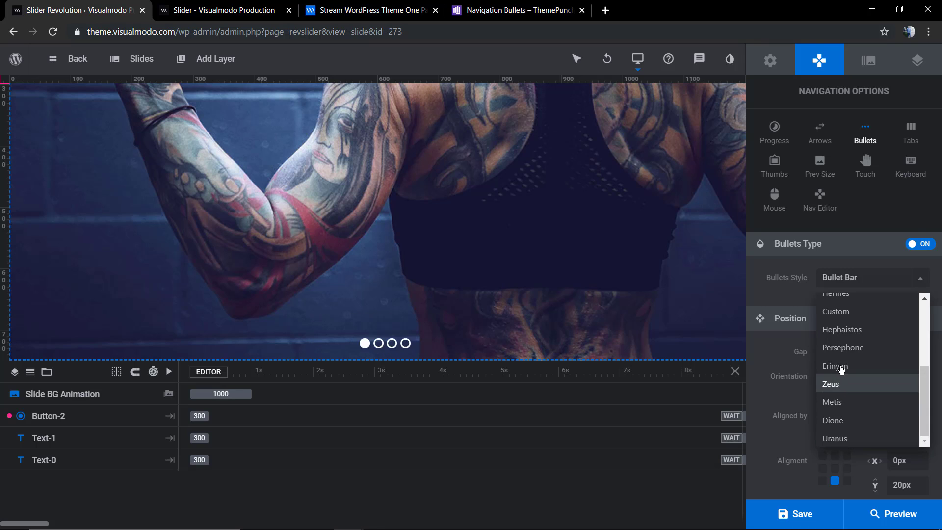
scroll(846, 316, "up", 3)
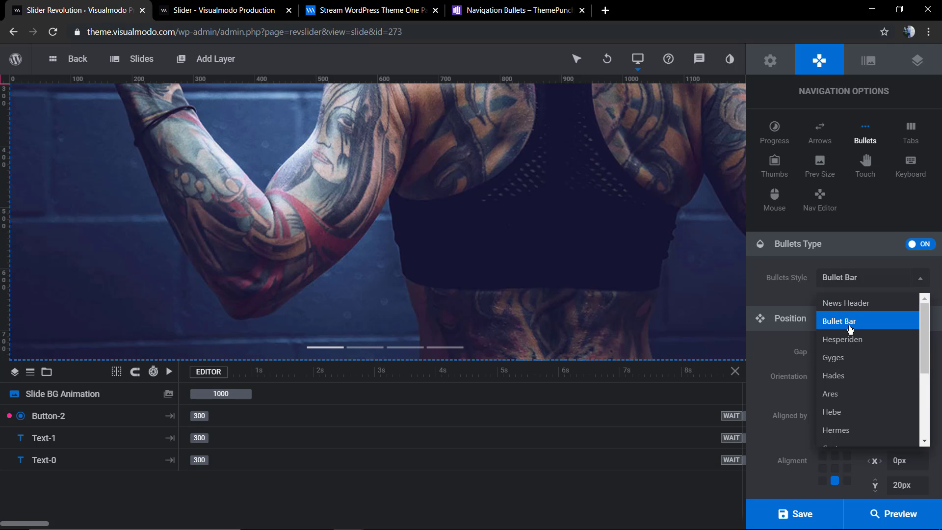
left_click(849, 326)
Save, reload the live page, and step through the second, third and first slides.
left_click(797, 505)
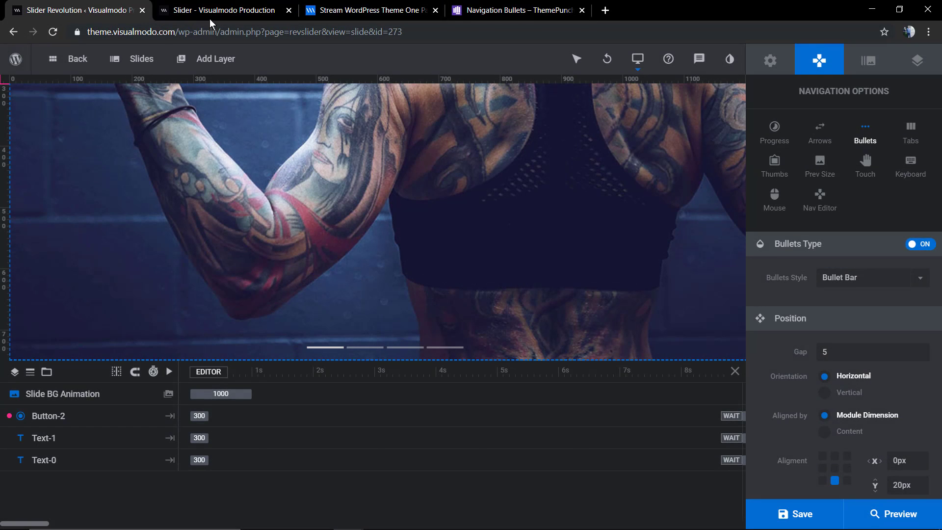
left_click(210, 19)
key("F5")
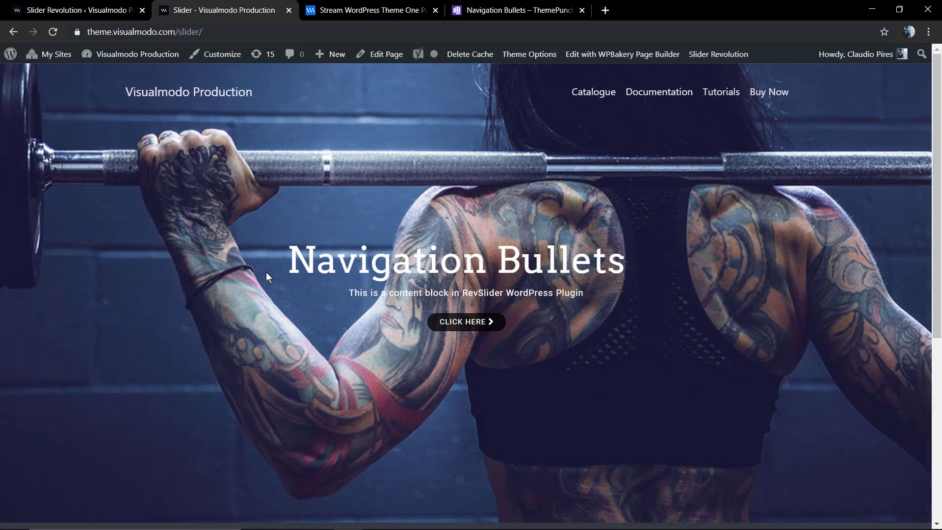
left_click(459, 512)
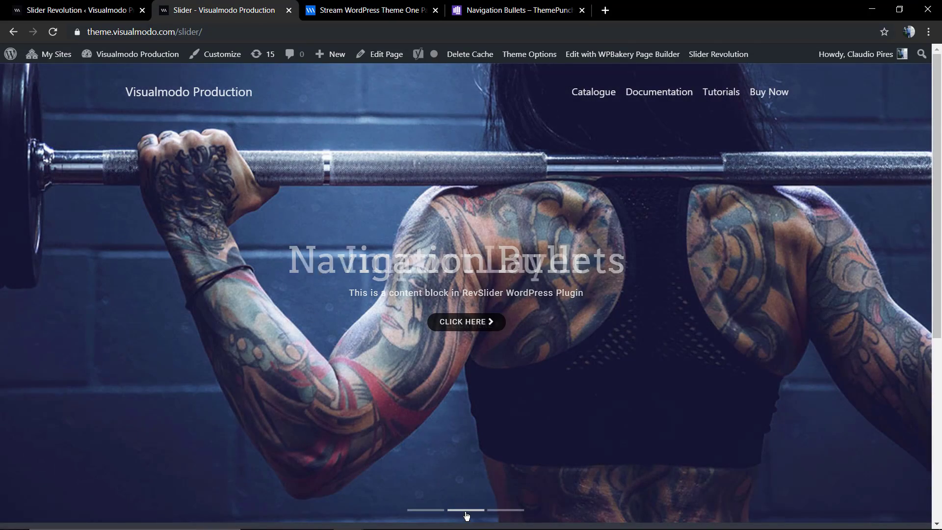
left_click(496, 512)
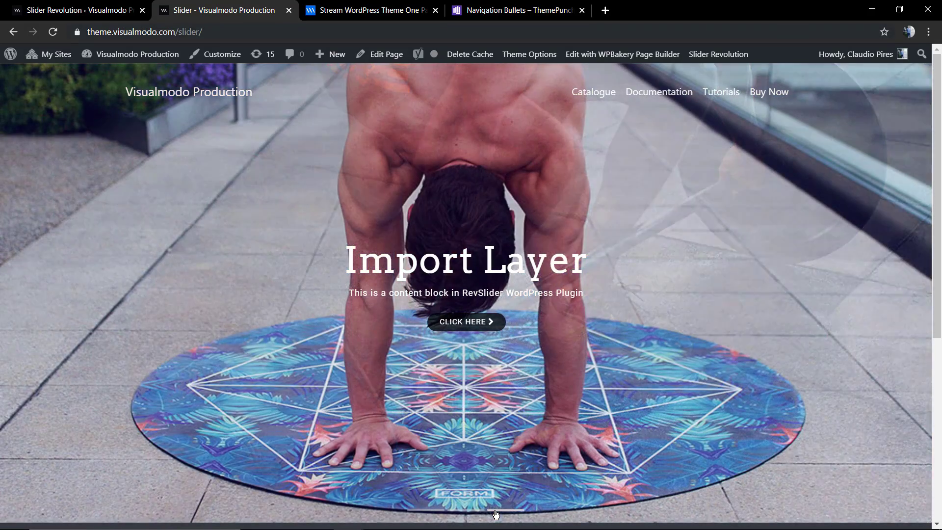
left_click(423, 509)
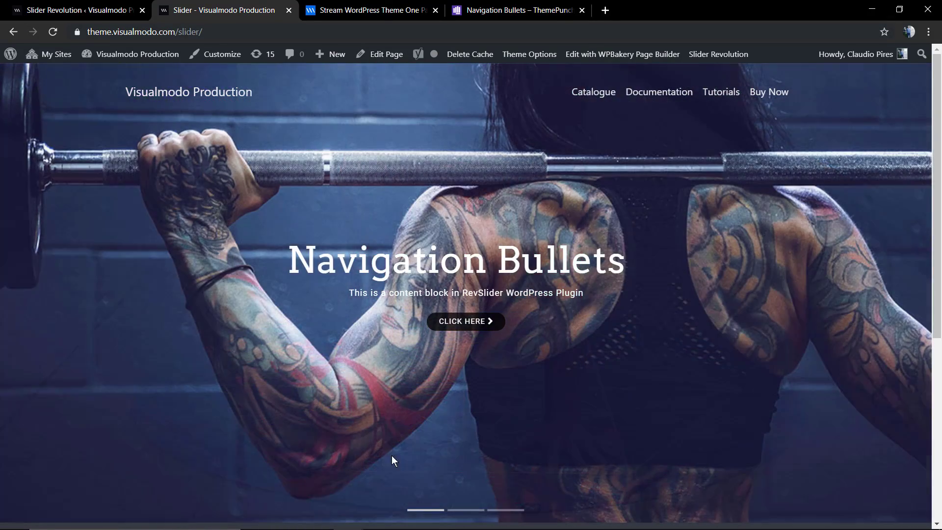
Change the Bullets Style to News Header and save with Ctrl+S.
left_click(101, 12)
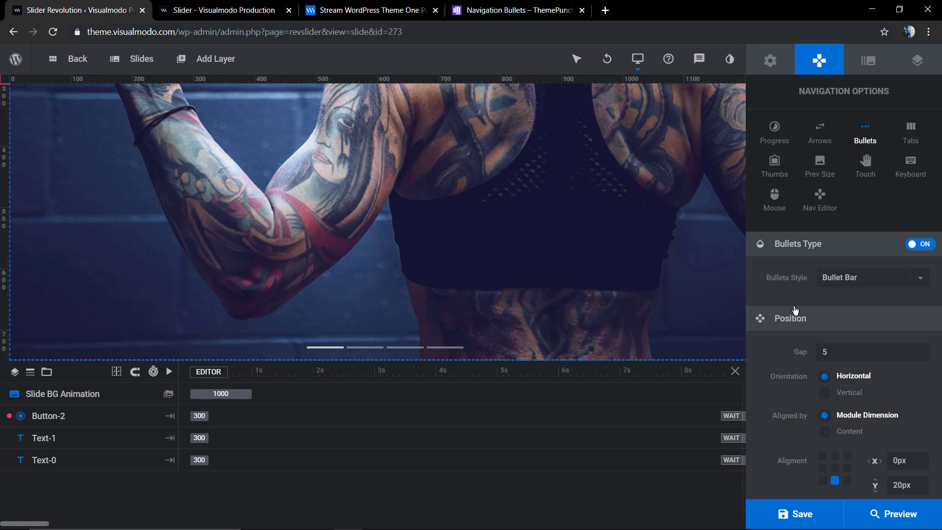
left_click(880, 279)
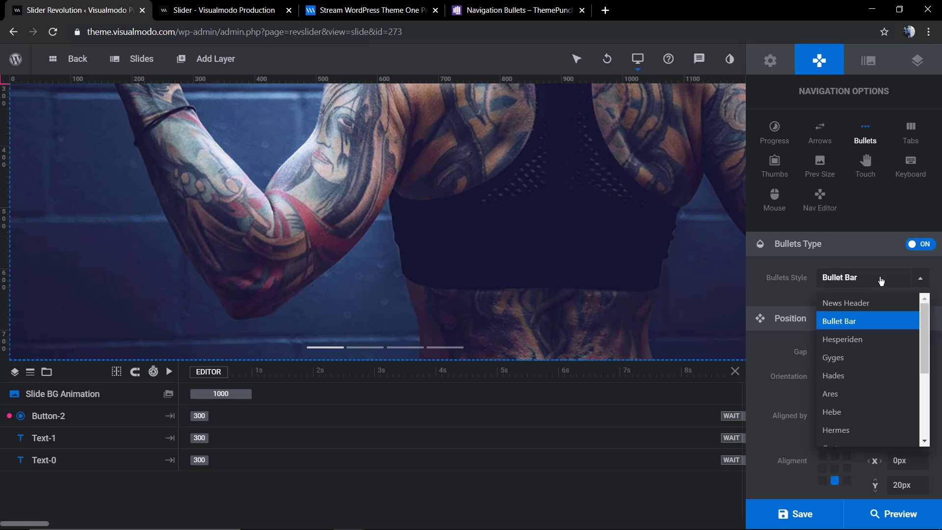
left_click(874, 303)
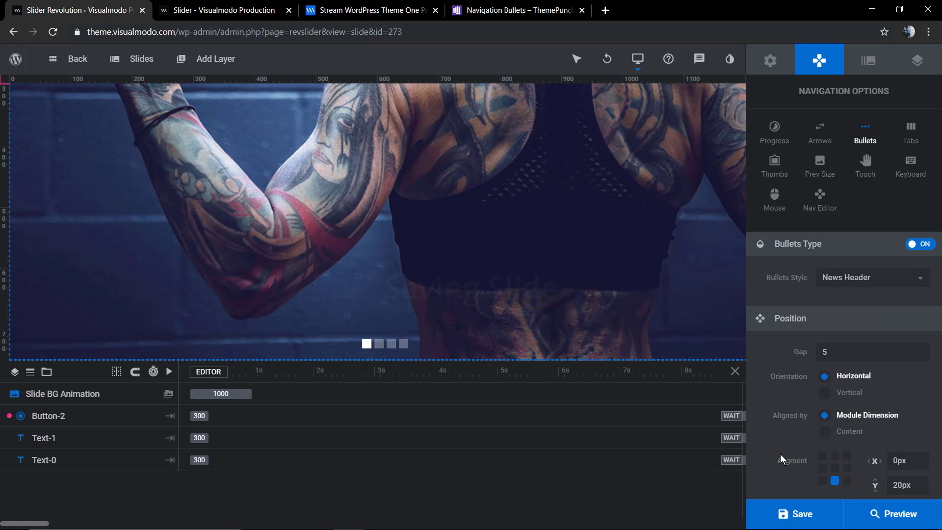
key("ctrl+s")
Reload the live Slider page to display the new News Header bullets.
left_click(230, 10)
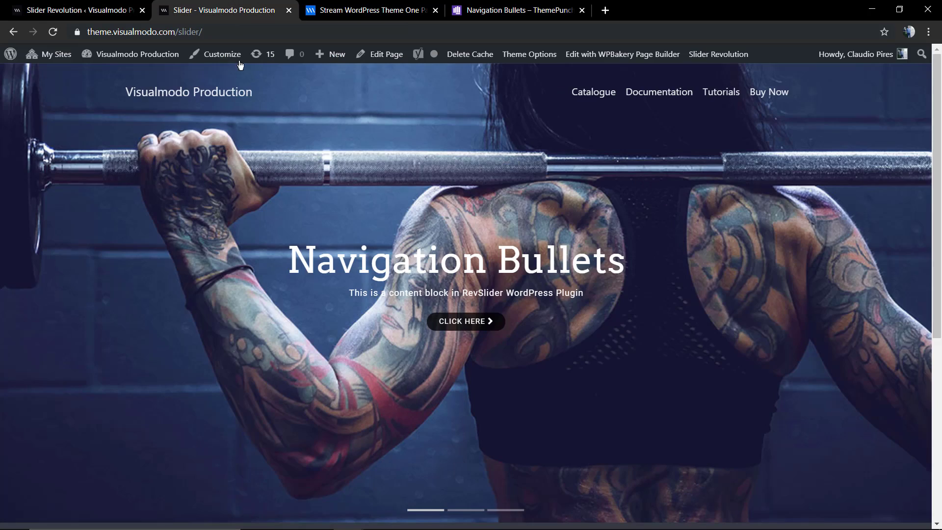
key("F5")
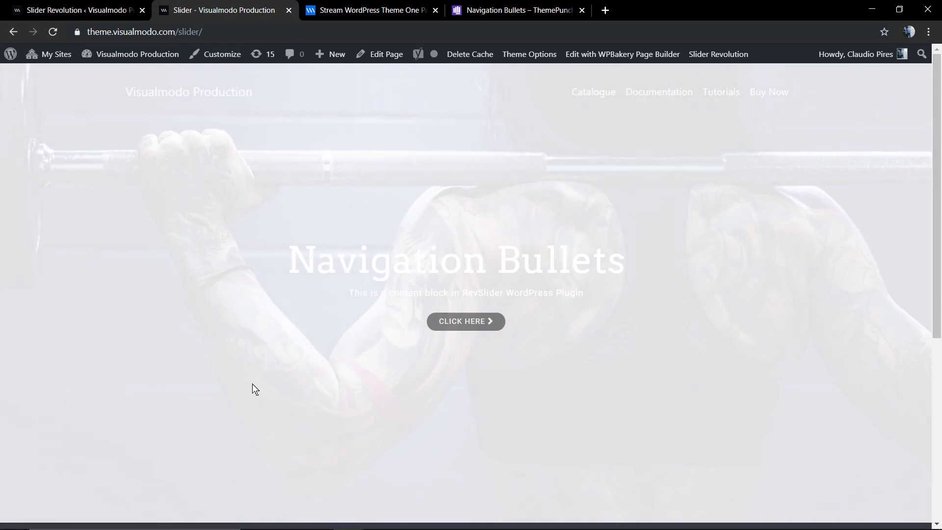